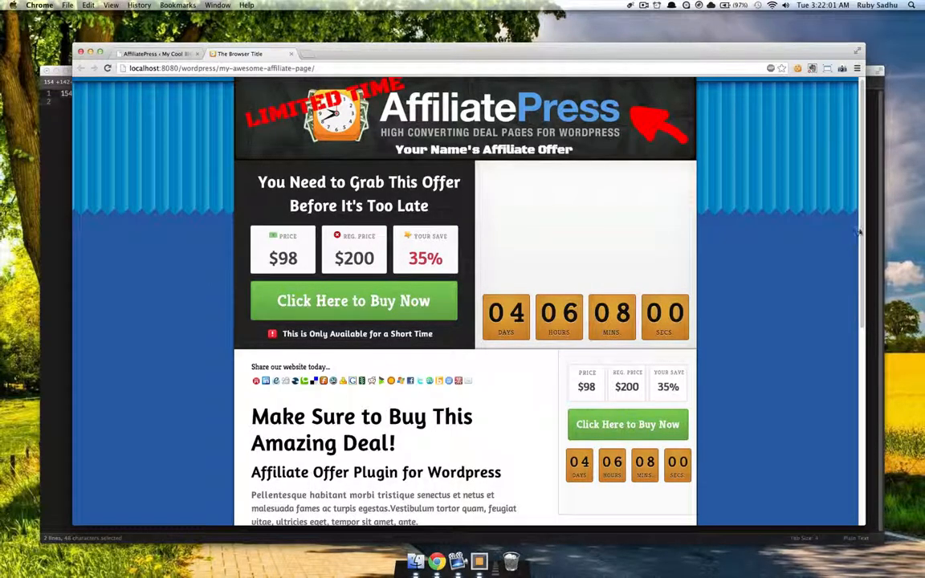
In the page's Customize settings, set the CTA button color to orange and save the changes
mouse_move(861, 231)
left_mouse_down()
mouse_move(859, 389)
mouse_move(858, 218)
left_mouse_up()
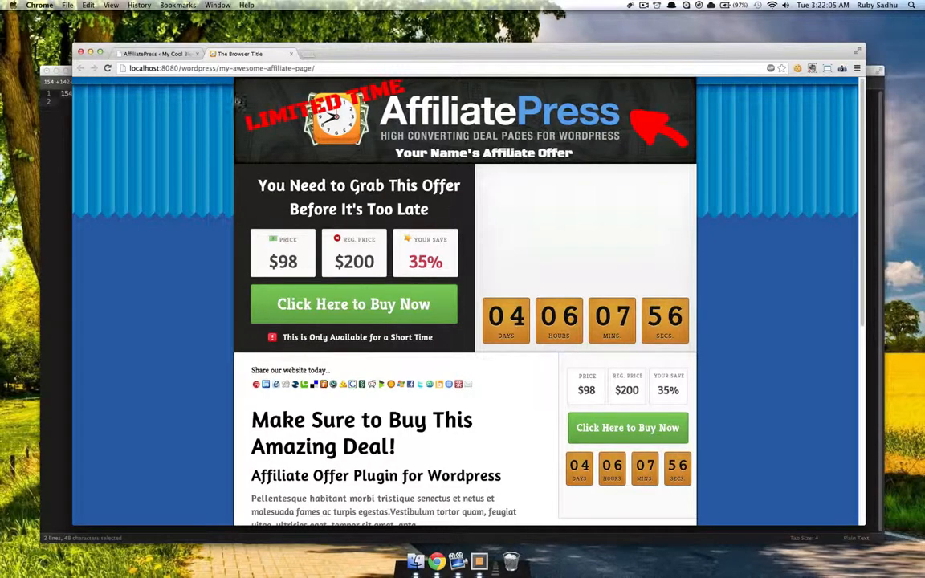
left_click(161, 54)
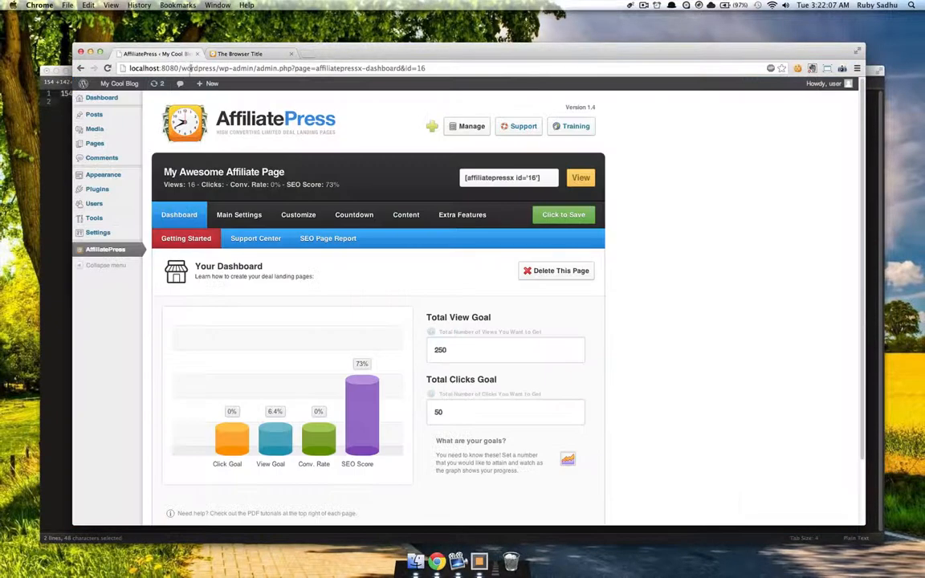
scroll(217, 124, "down", 1)
left_click(293, 197)
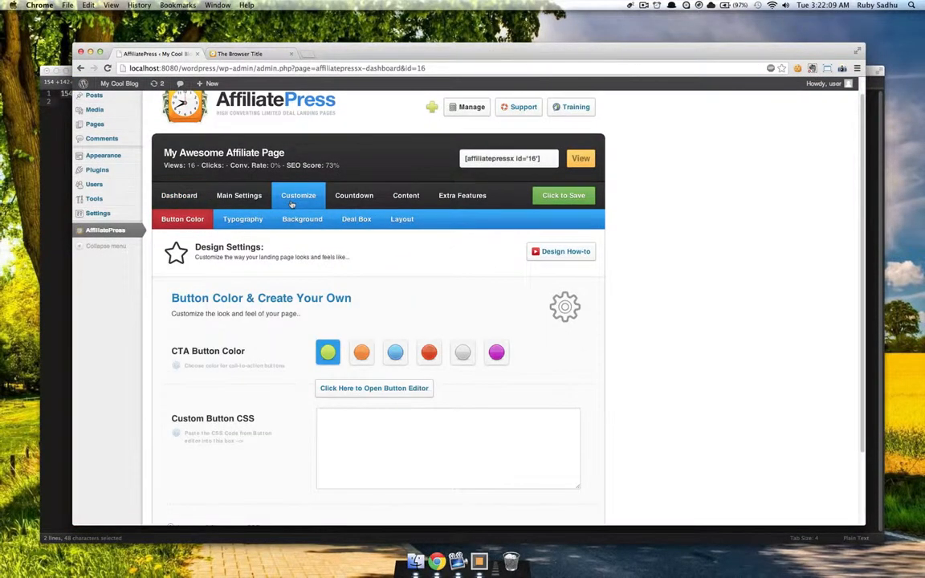
scroll(288, 204, "down", 1)
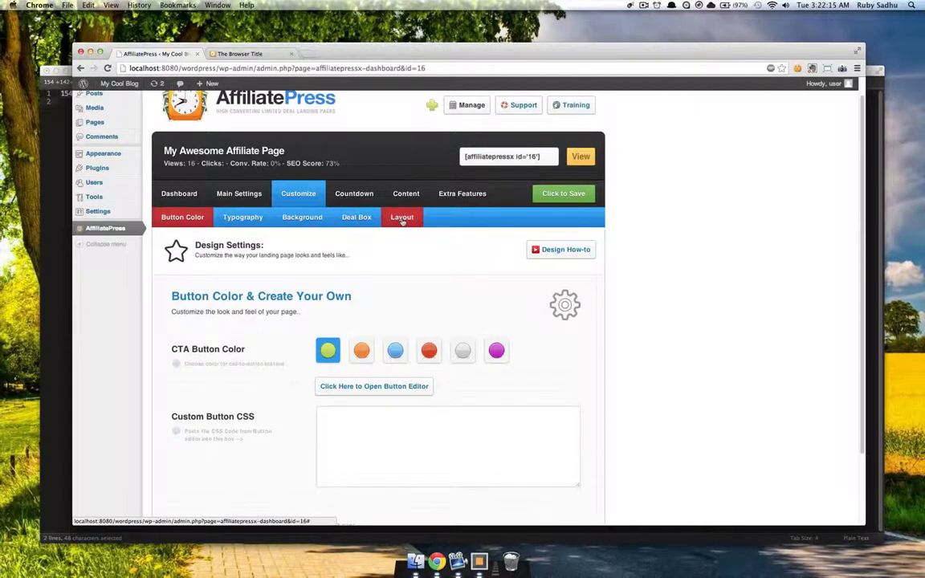
scroll(225, 291, "down", 1)
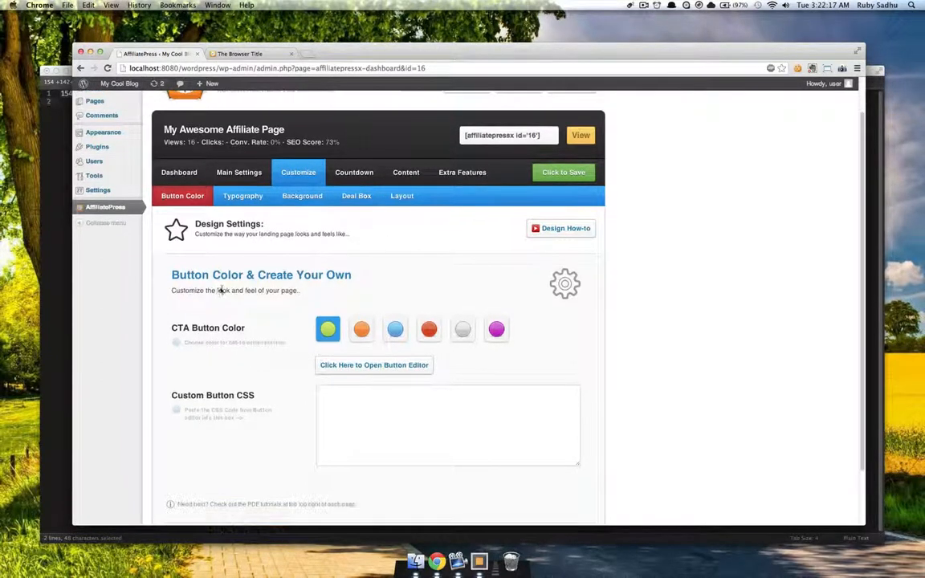
left_click(361, 329)
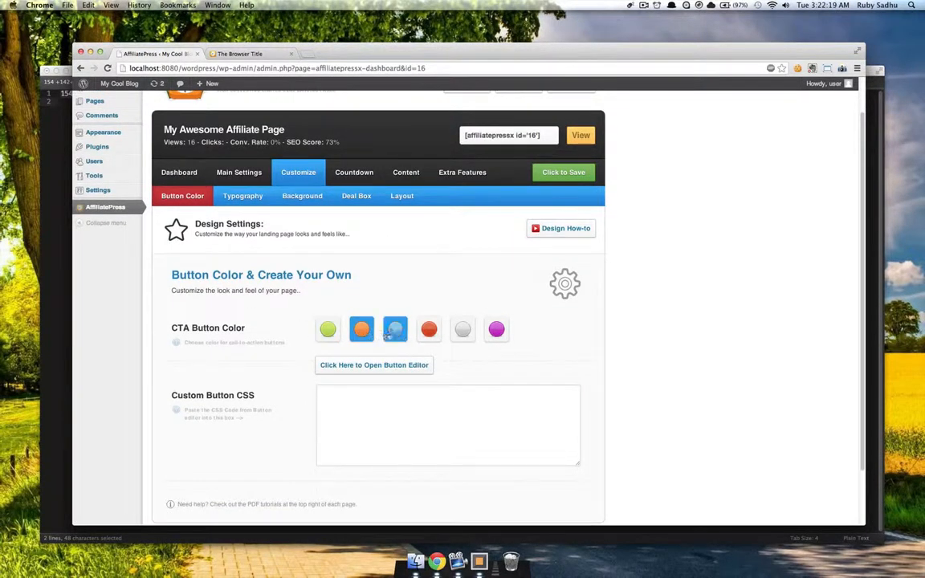
left_click(549, 175)
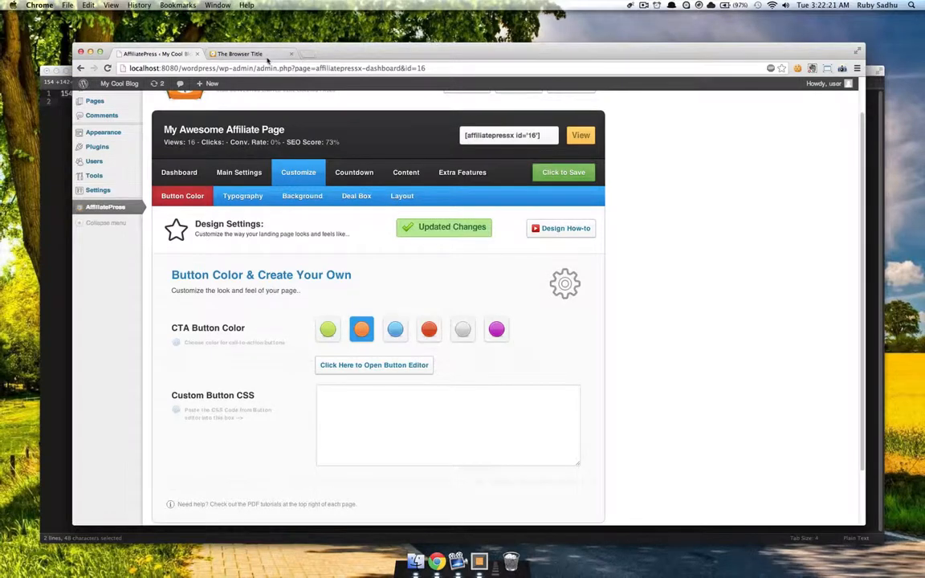
Reload the live landing page and check the color of its buy buttons
left_click(237, 54)
left_click(107, 67)
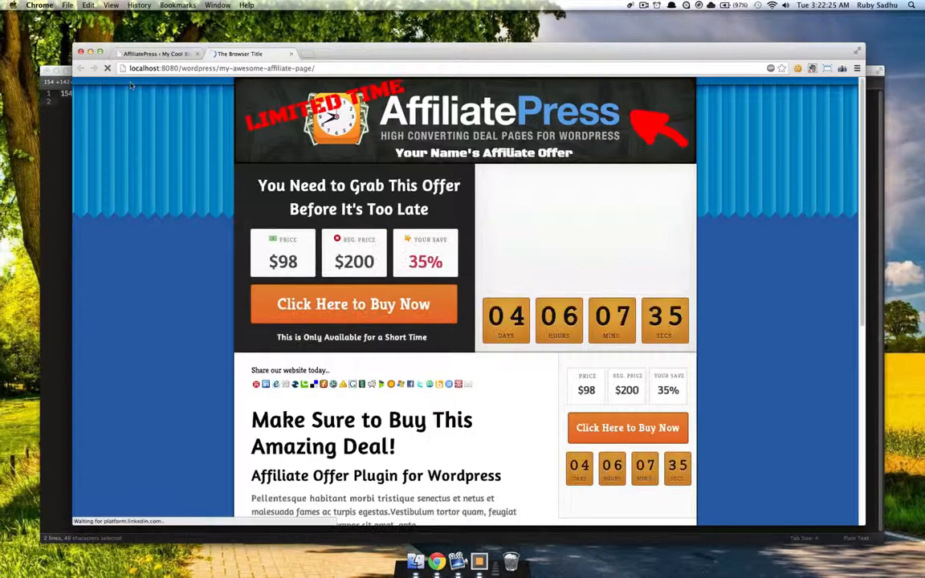
scroll(465, 297, "down", 2)
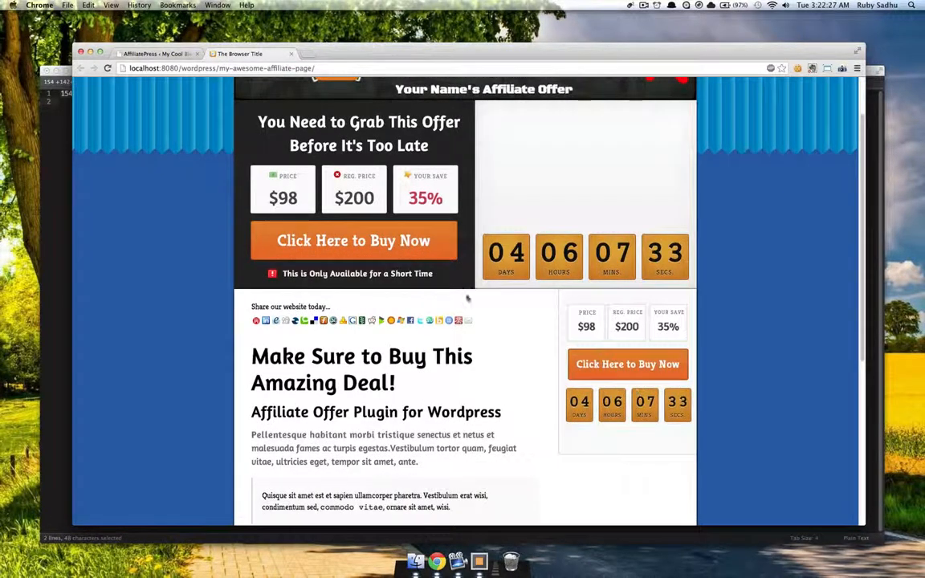
Return to the AffiliatePress button color settings and open the custom button editor
left_click(157, 54)
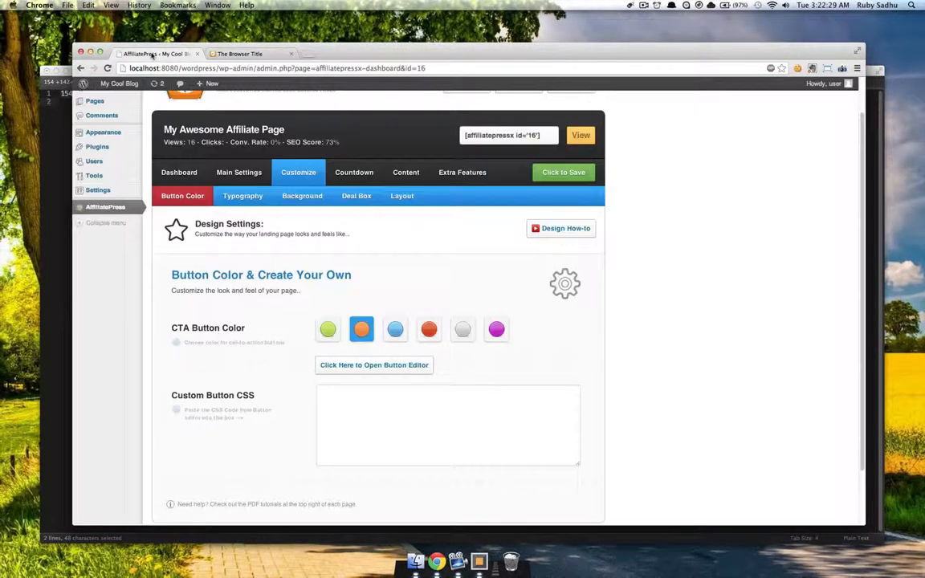
scroll(347, 241, "down", 2)
left_click(389, 315)
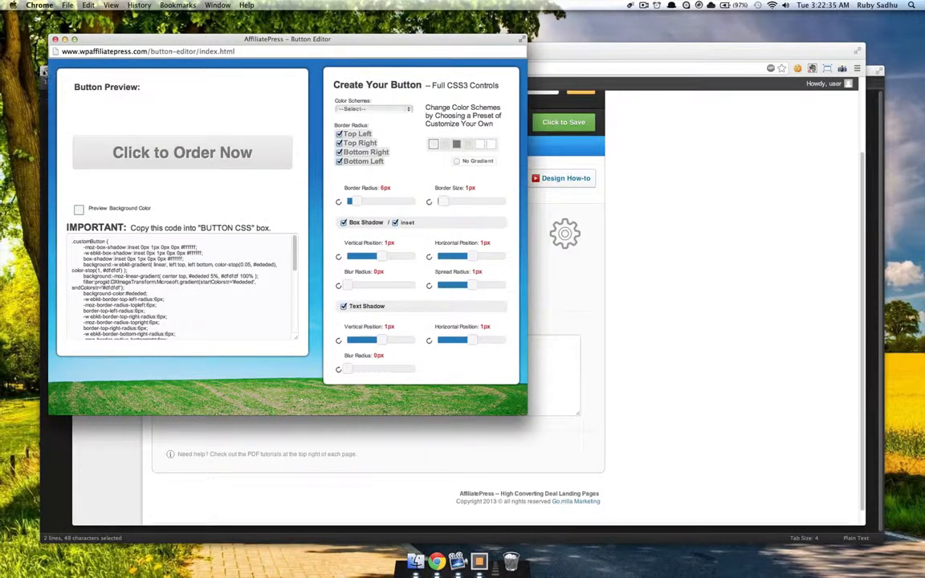
Close the Sublime Text window behind the browser without saving its contents
left_click(46, 71)
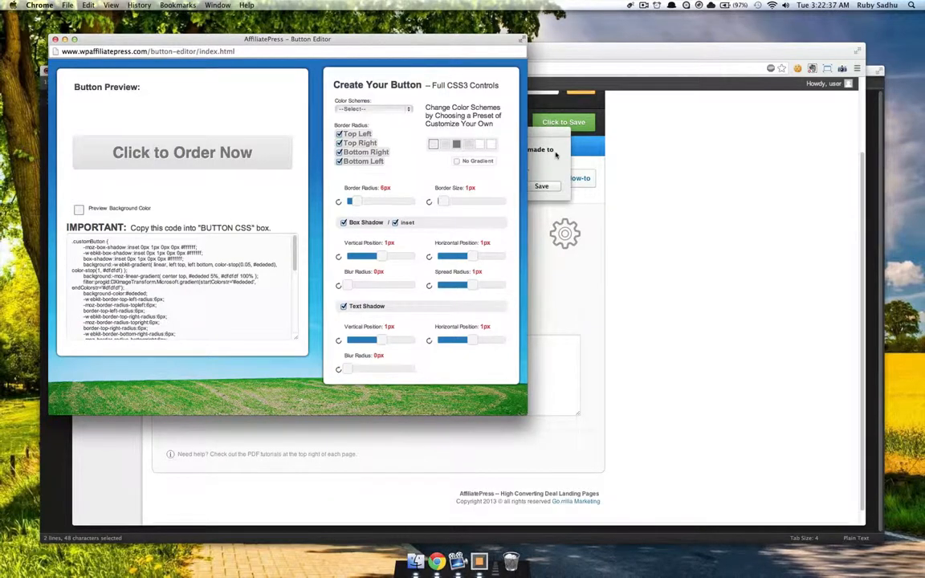
left_click(554, 154)
left_click(436, 186)
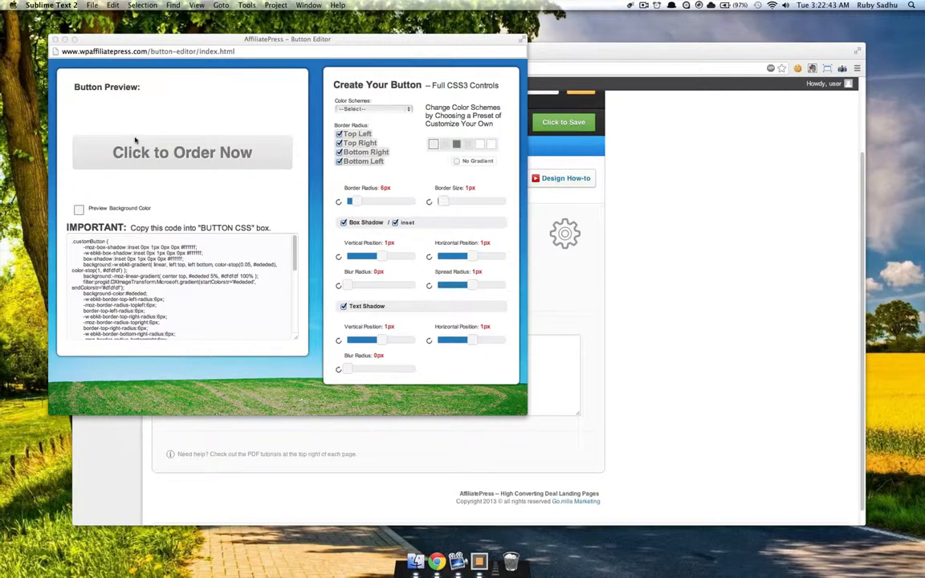
Try the palette1 and palette8 color schemes on the button, ending on palette1
left_click(380, 112)
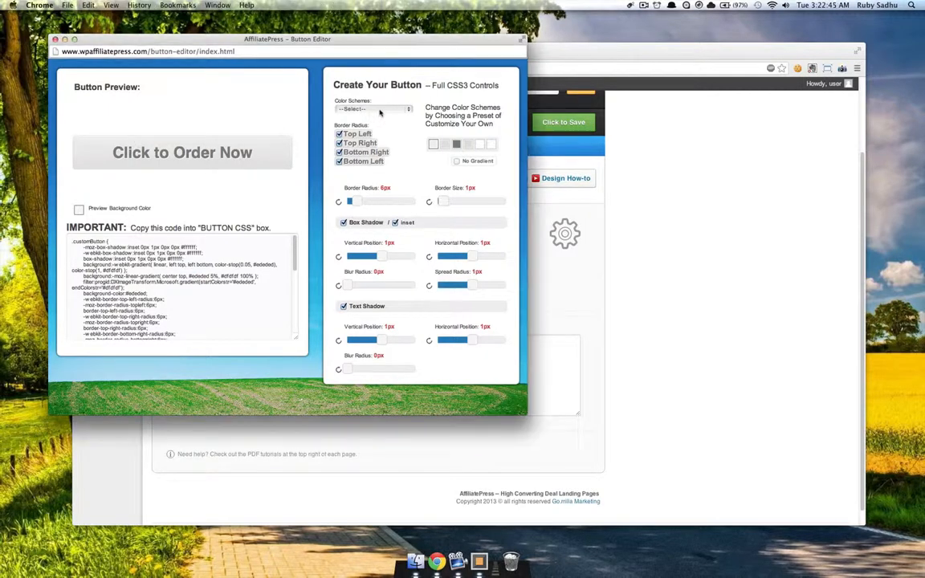
left_click(382, 112)
left_click(393, 126)
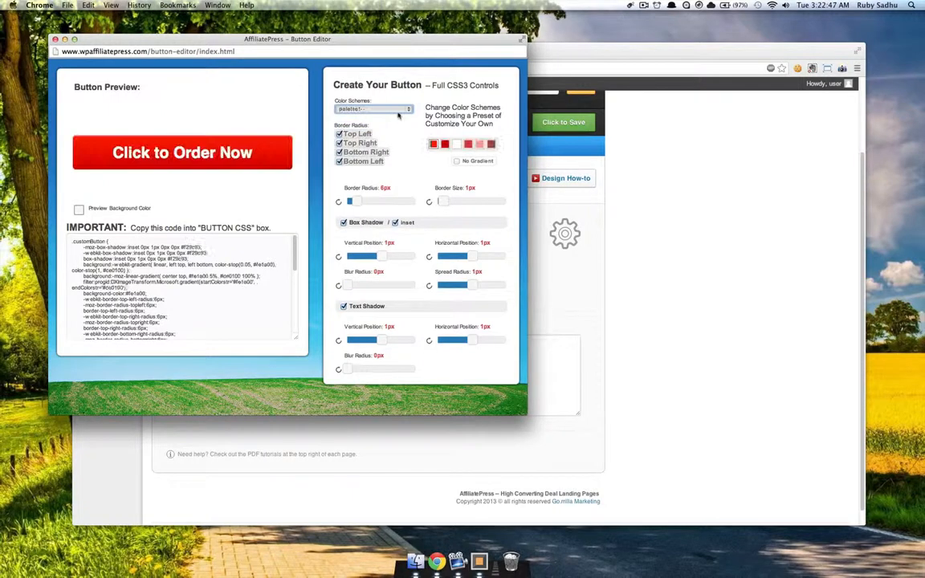
left_click(359, 109)
left_click(377, 167)
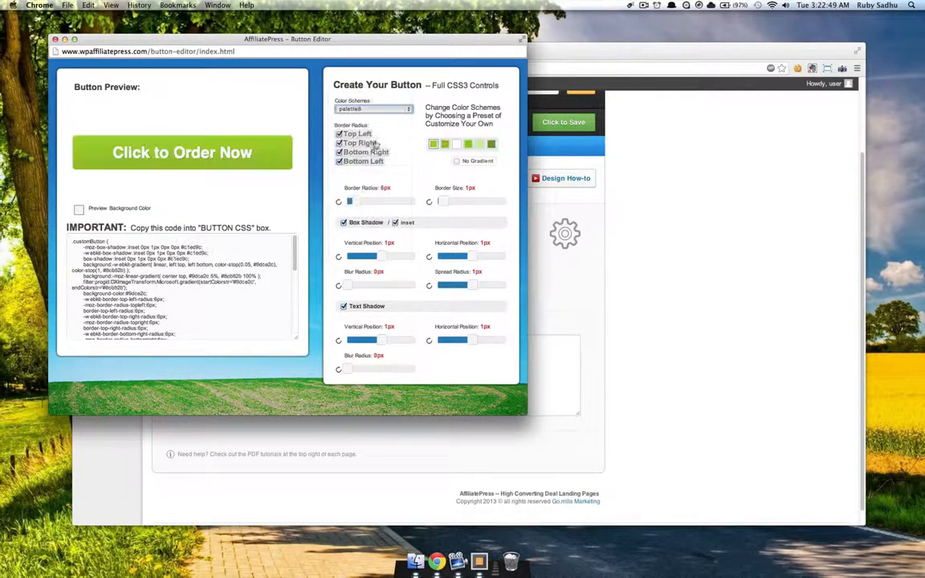
left_click(361, 109)
left_click(362, 56)
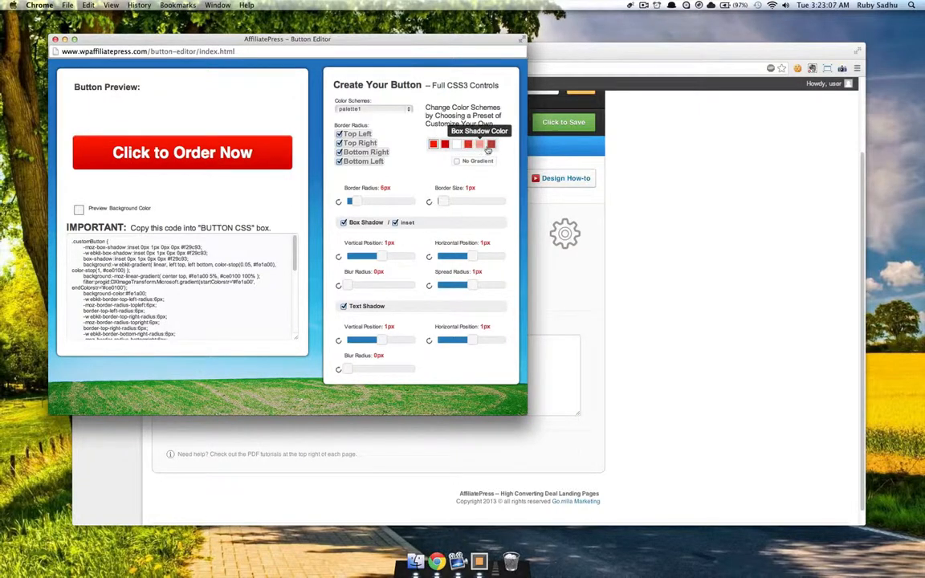
Try the button with No Gradient enabled, and turn the option back off
left_click(457, 161)
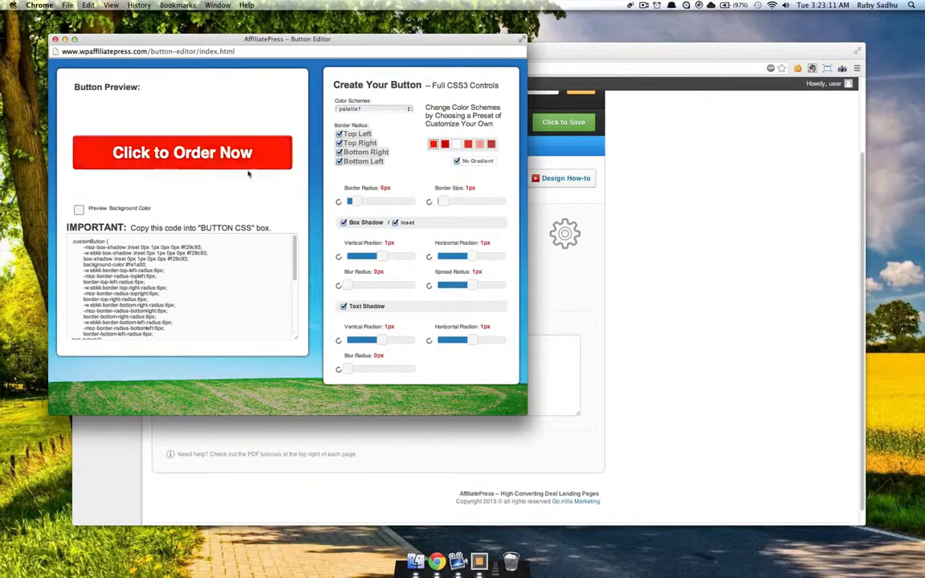
left_click(457, 162)
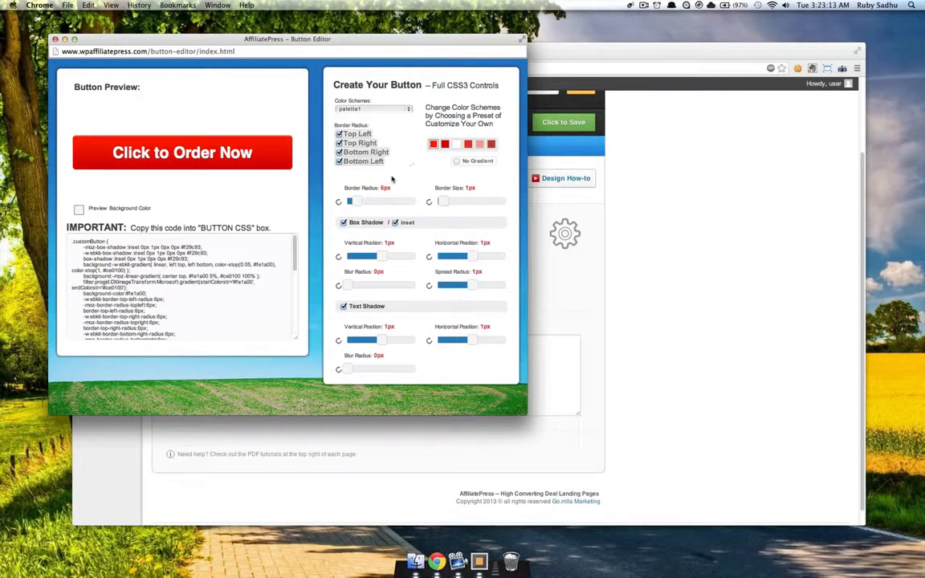
Give the button border a 37px radius, a 5px size and a dark red color
left_click_drag(369, 199, 410, 202)
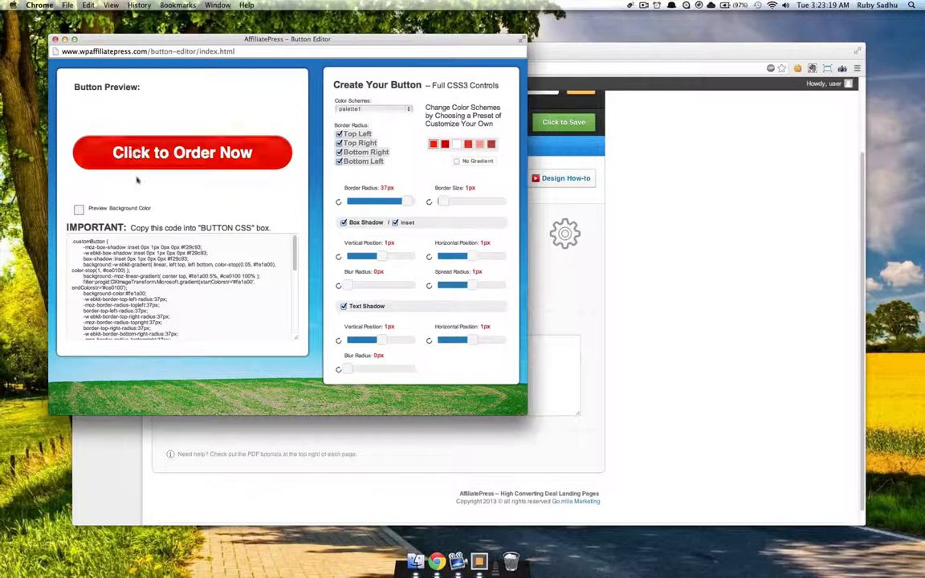
left_click_drag(439, 201, 471, 203)
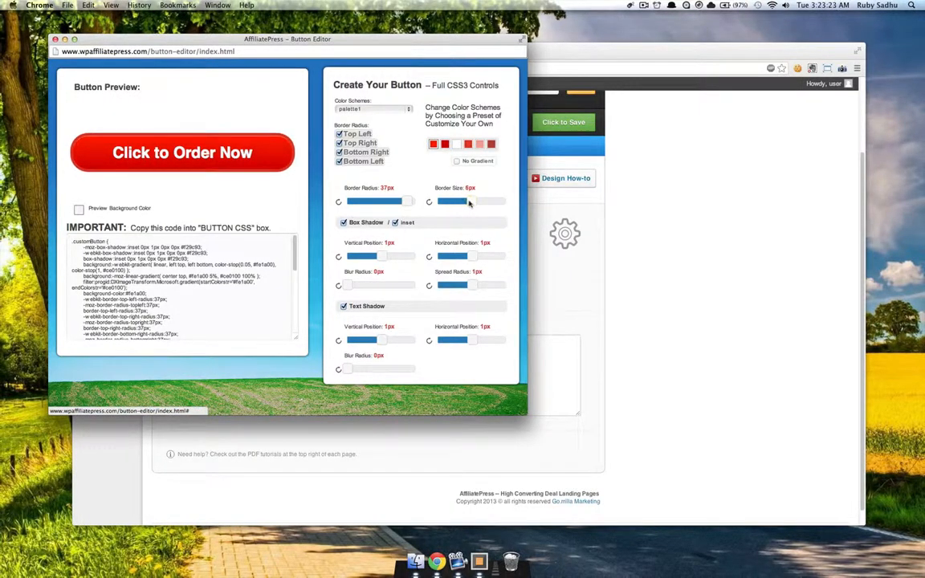
left_click(468, 144)
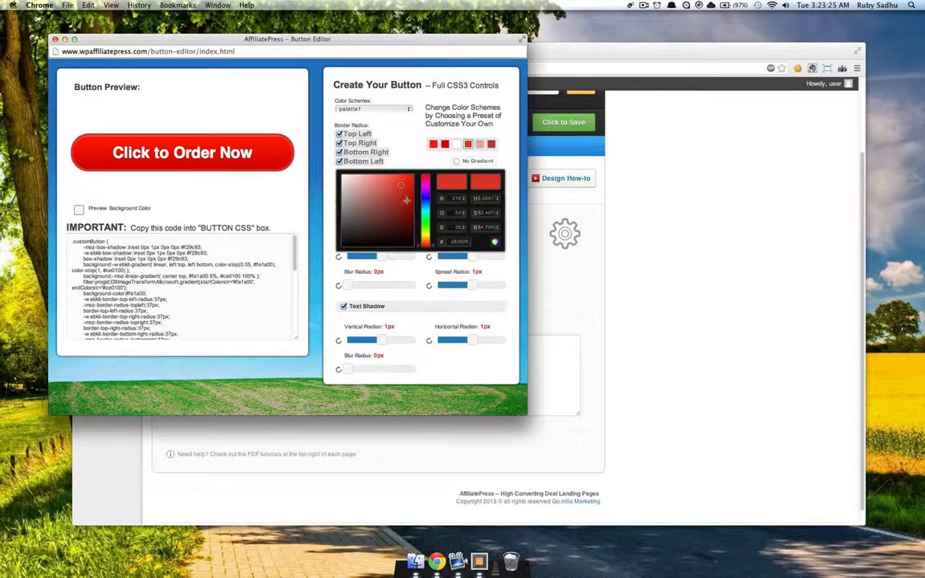
left_click_drag(406, 200, 407, 207)
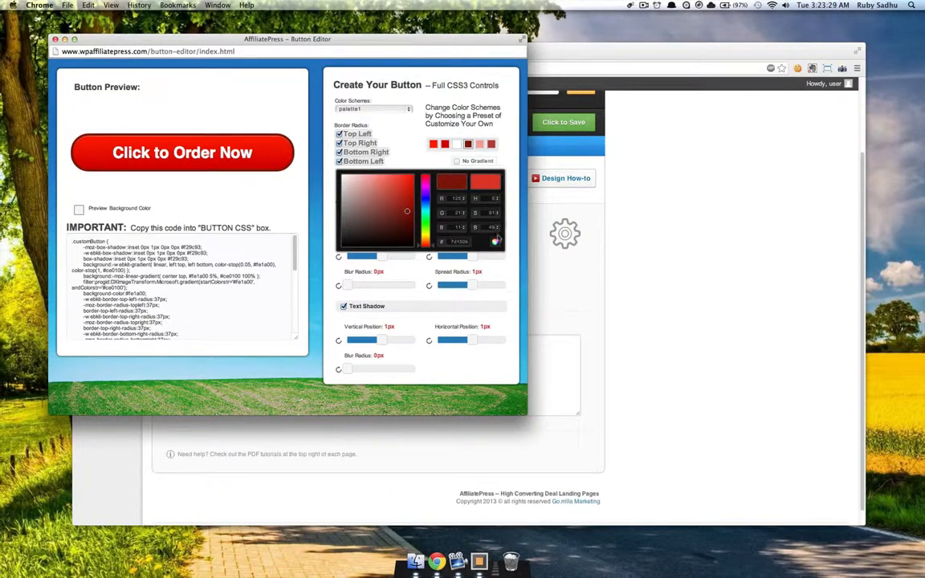
left_click(485, 268)
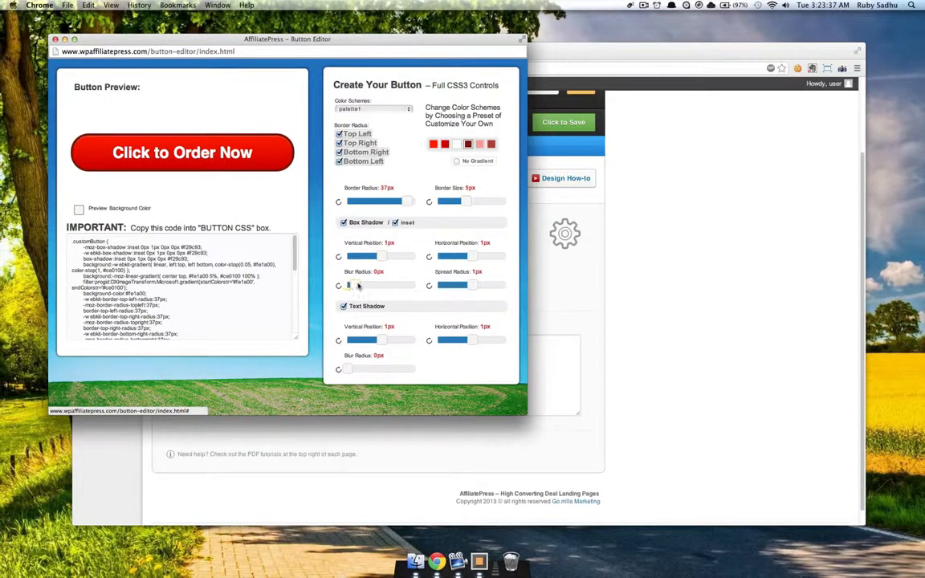
Set the box shadow to 28px blur, -6px spread and dark red #571a14, and the text shadow's vertical position to 3px
left_click_drag(359, 285, 388, 288)
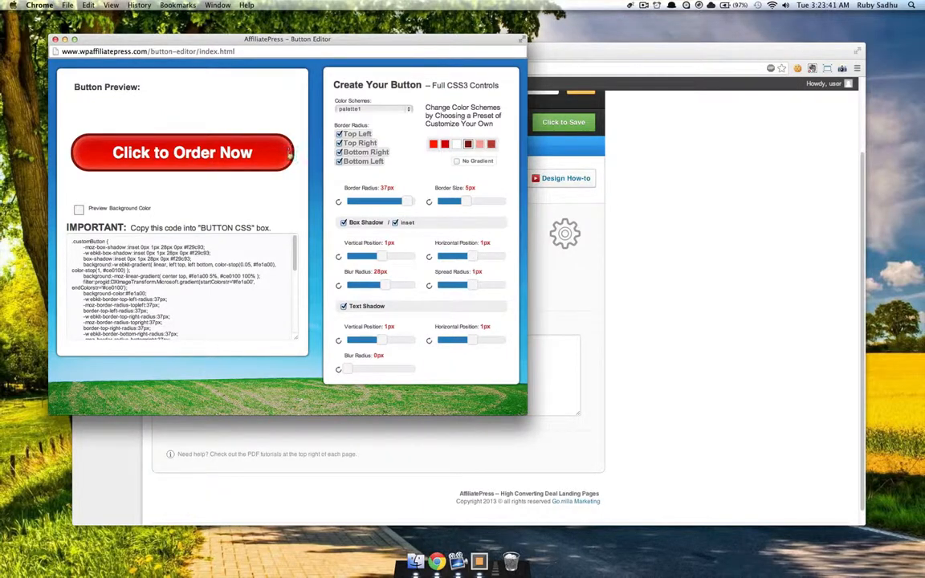
left_click(479, 144)
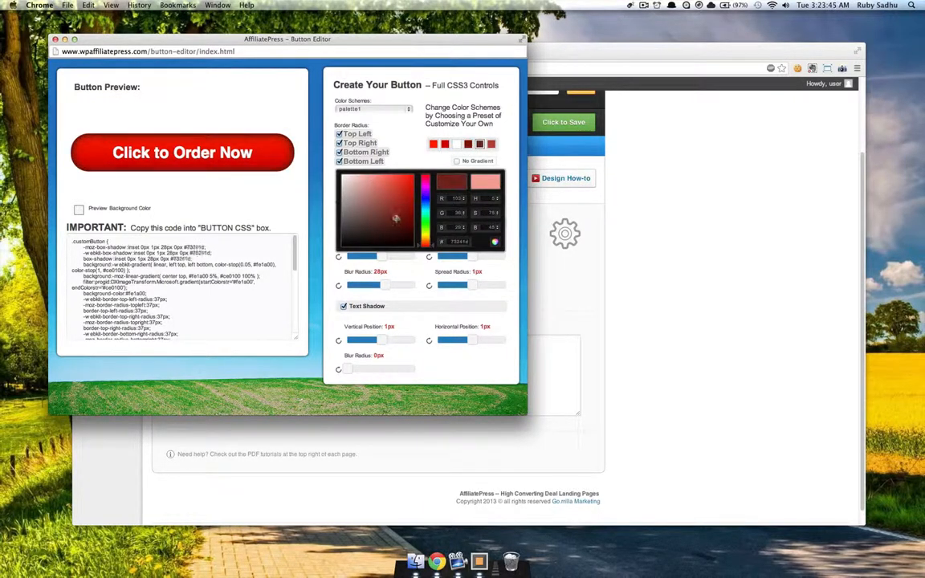
left_click_drag(395, 218, 397, 220)
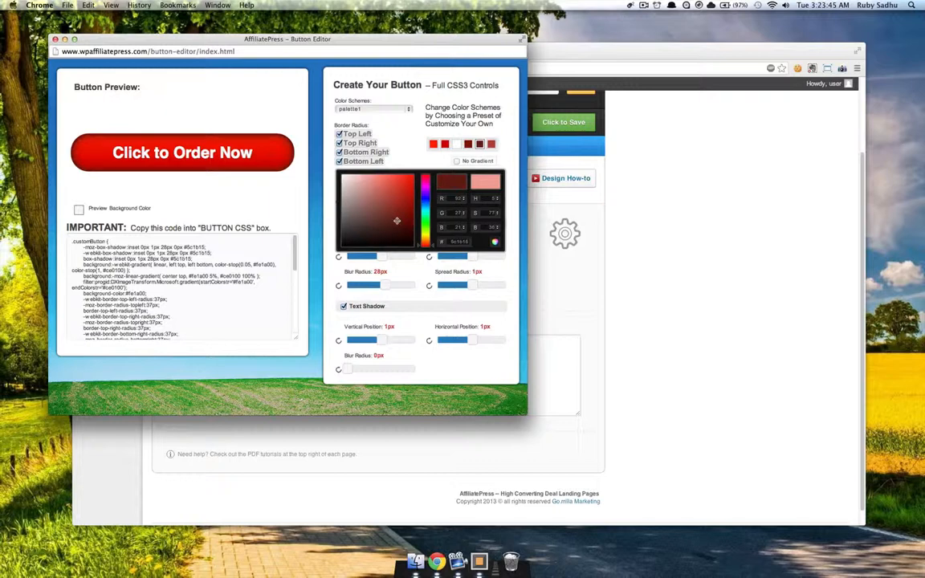
left_click(497, 274)
left_click(473, 286)
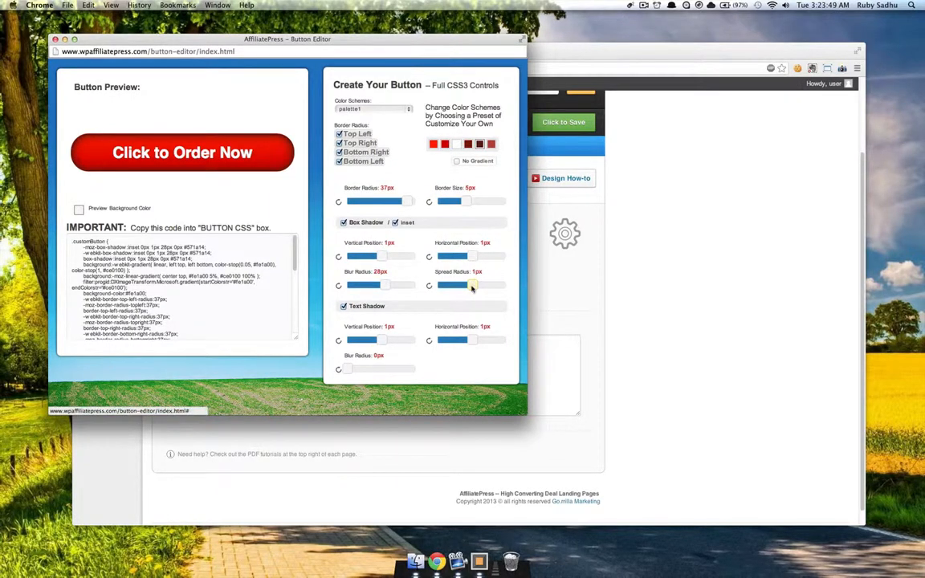
left_click_drag(479, 288, 468, 285)
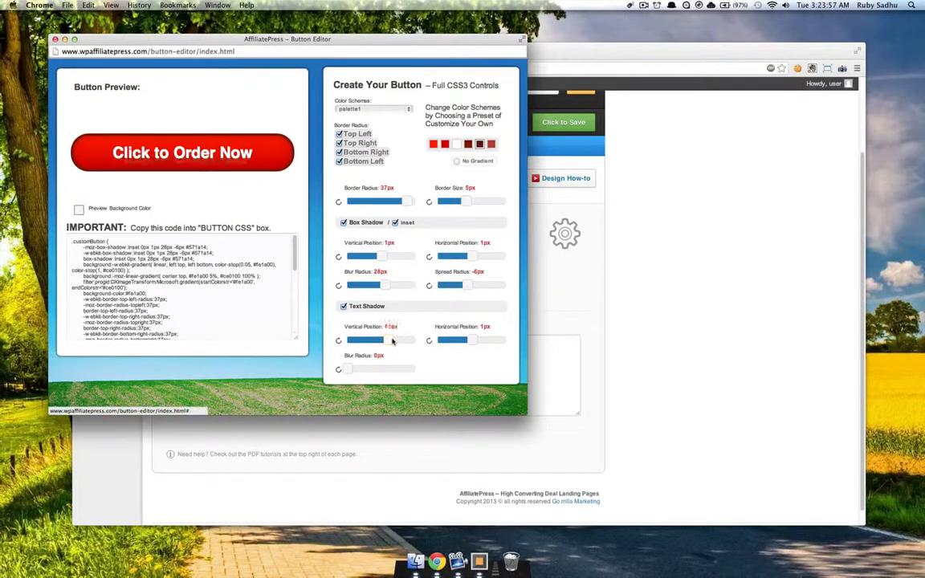
left_click_drag(363, 341, 384, 340)
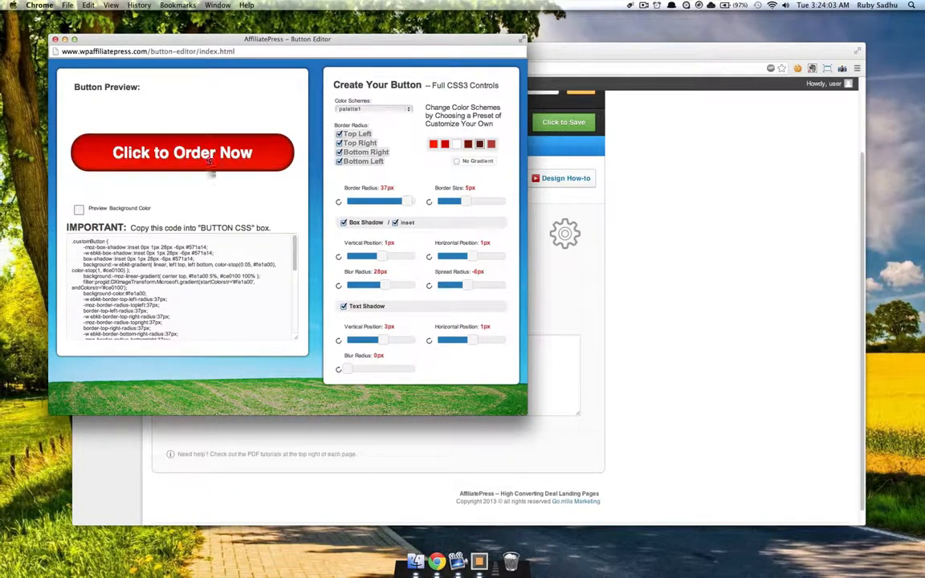
Try the palette9, palette16, palette18 and palette20 color schemes on the button, returning to palette1
left_click(388, 109)
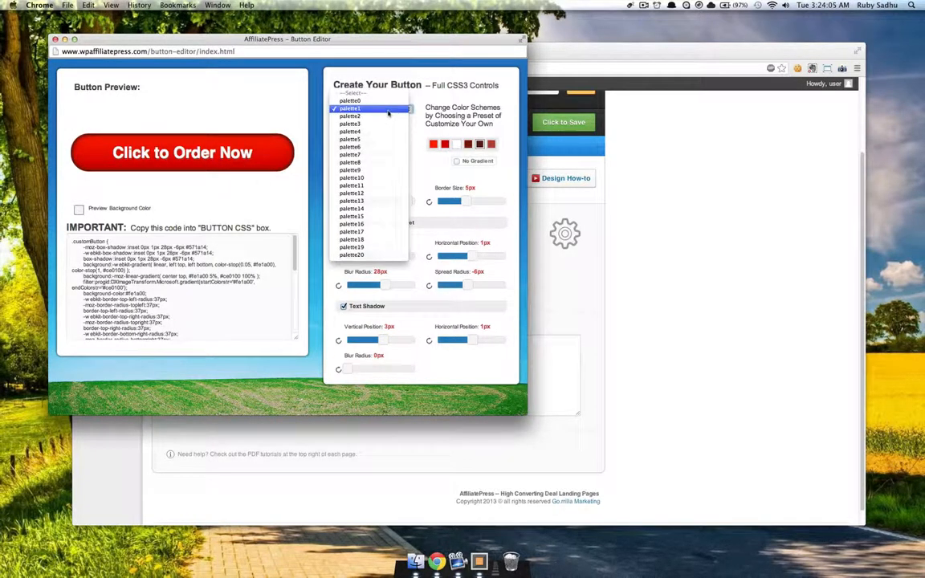
left_click(369, 170)
left_click(371, 109)
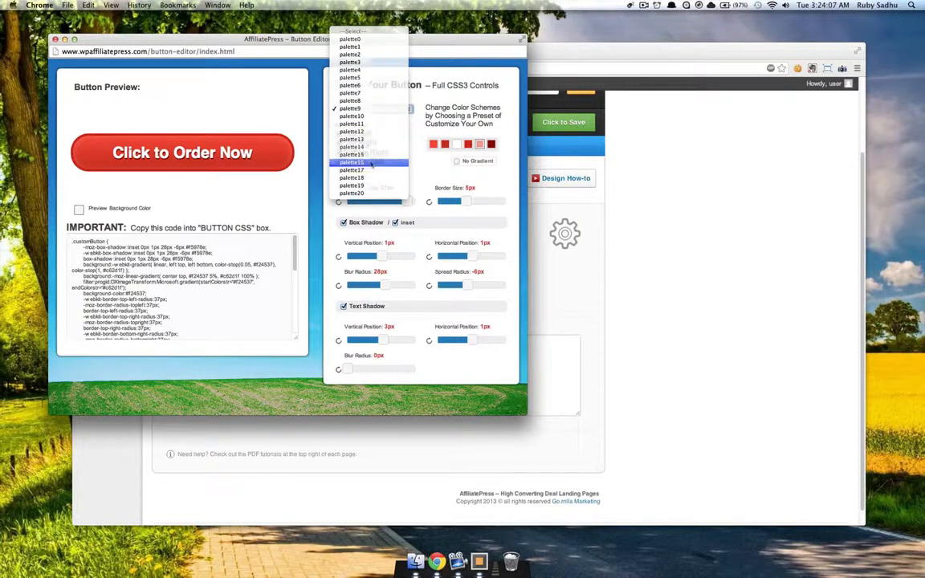
left_click(371, 162)
left_click(371, 109)
left_click(375, 130)
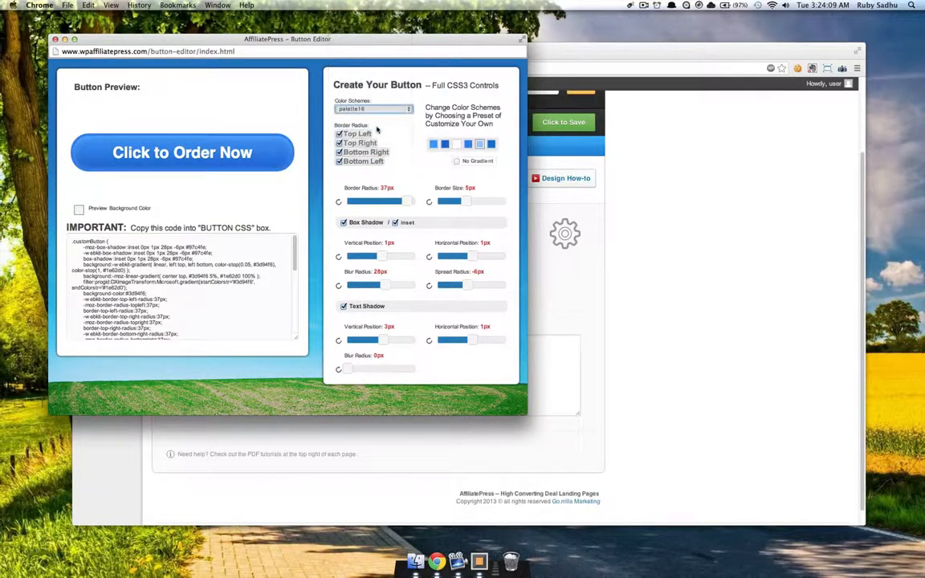
left_click(354, 109)
left_click(389, 126)
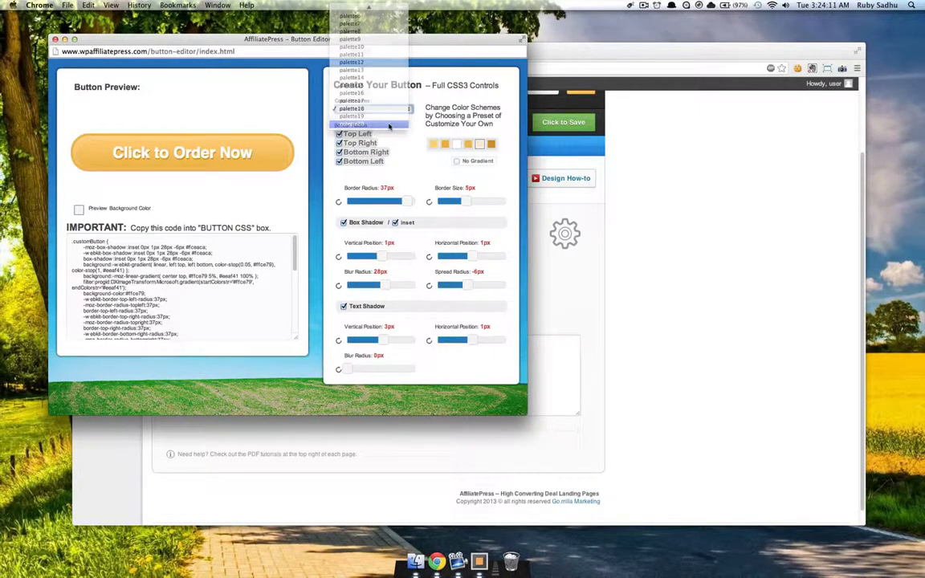
left_click(391, 111)
scroll(391, 114, "up", 5)
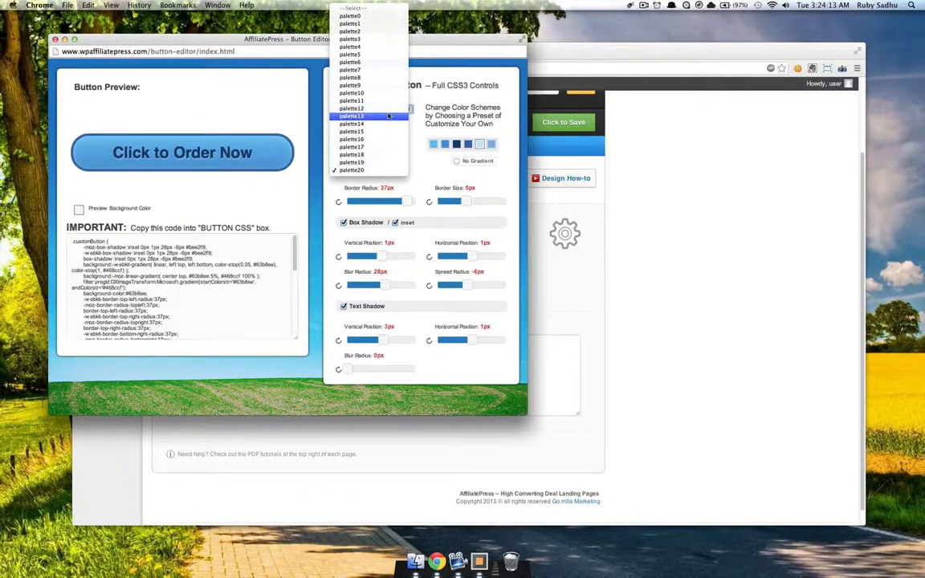
left_click(365, 24)
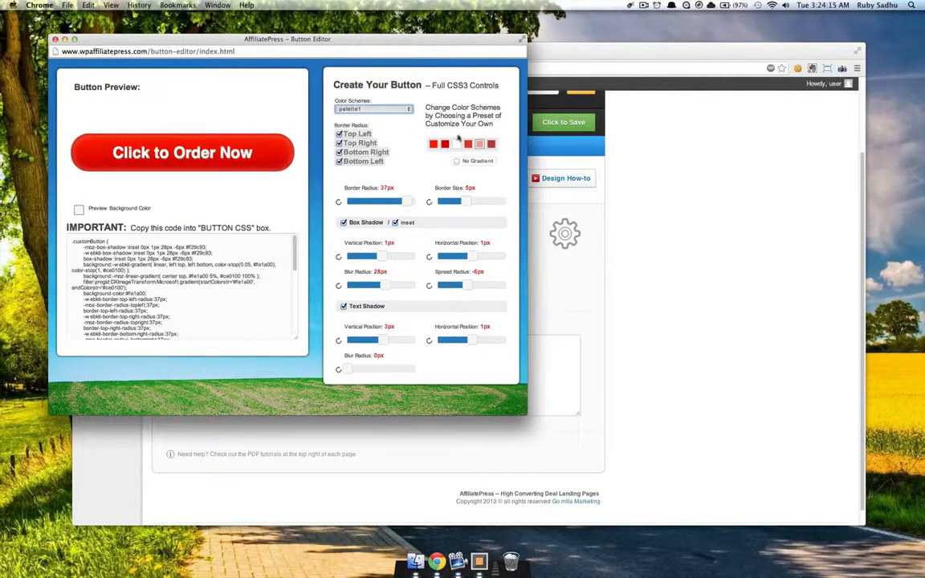
Recolor the button border dark red and the box shadow dark red #591a15
left_click(468, 144)
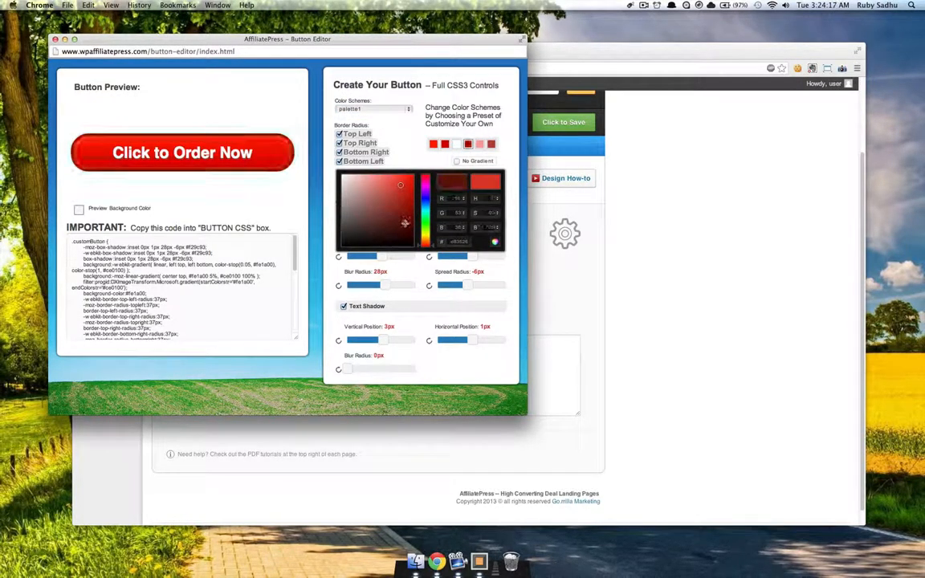
left_click(480, 143)
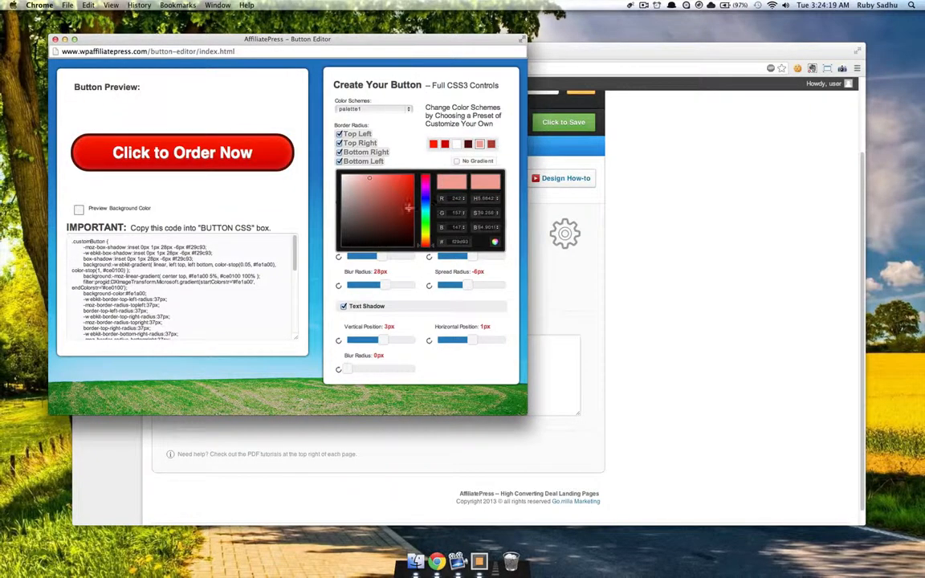
left_click(397, 220)
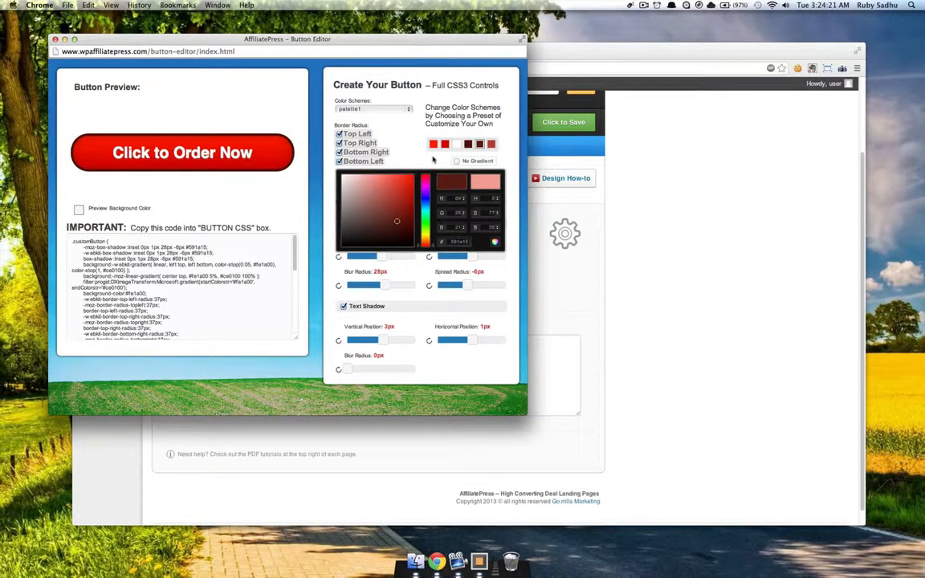
Give the text shadow a dark red color, a 2px vertical position and a 4px blur radius
left_click(491, 144)
left_click(403, 225)
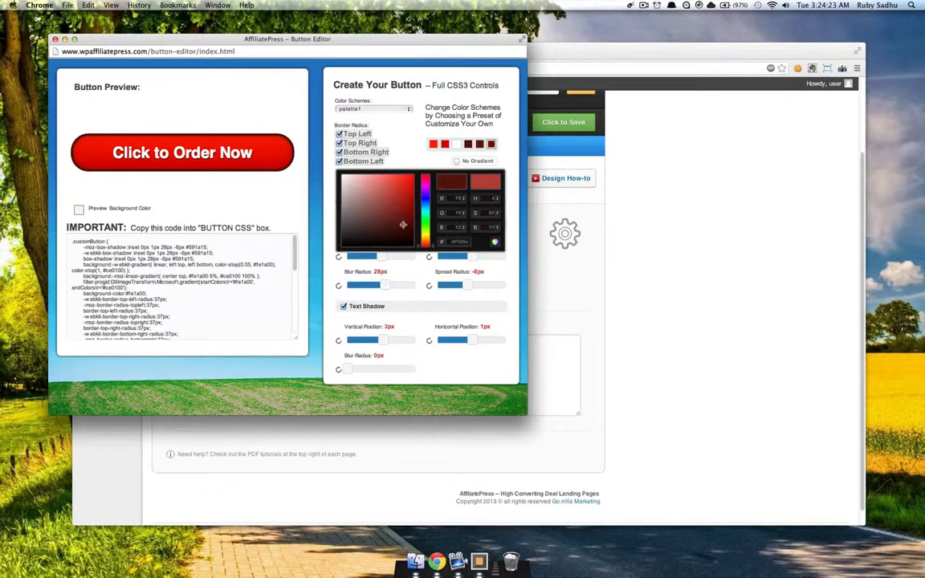
left_click(500, 274)
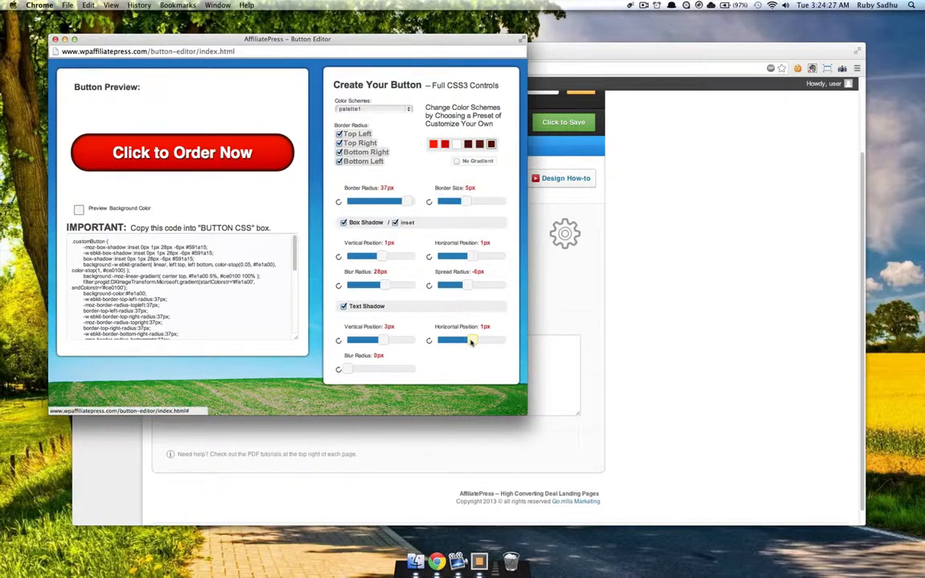
left_click_drag(469, 341, 472, 341)
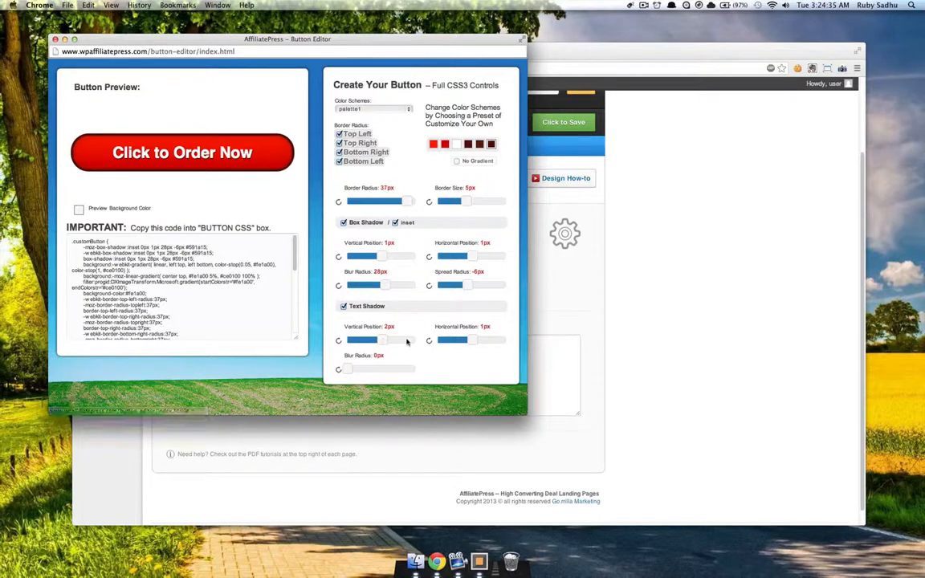
left_click_drag(347, 371, 349, 369)
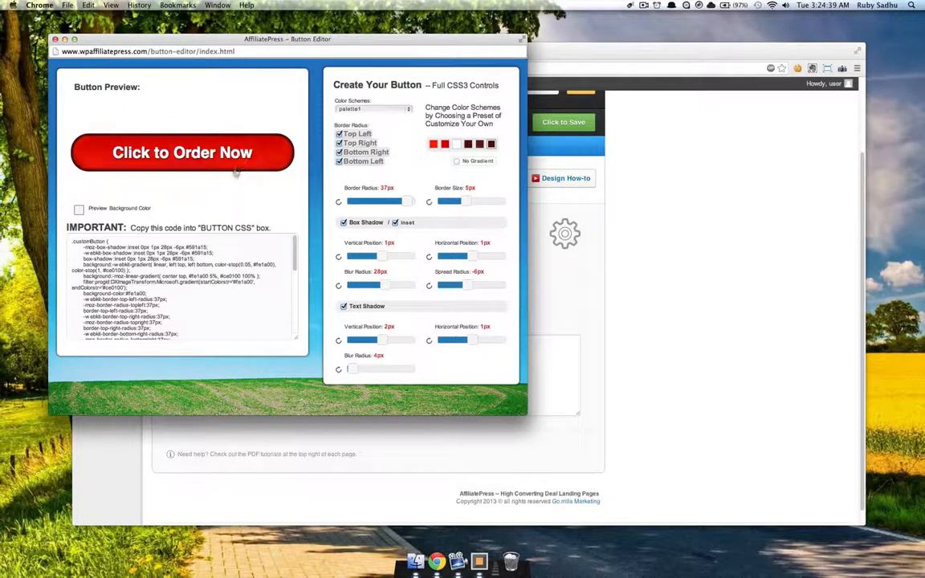
Copy all of the custom button's generated CSS code
left_click(152, 267)
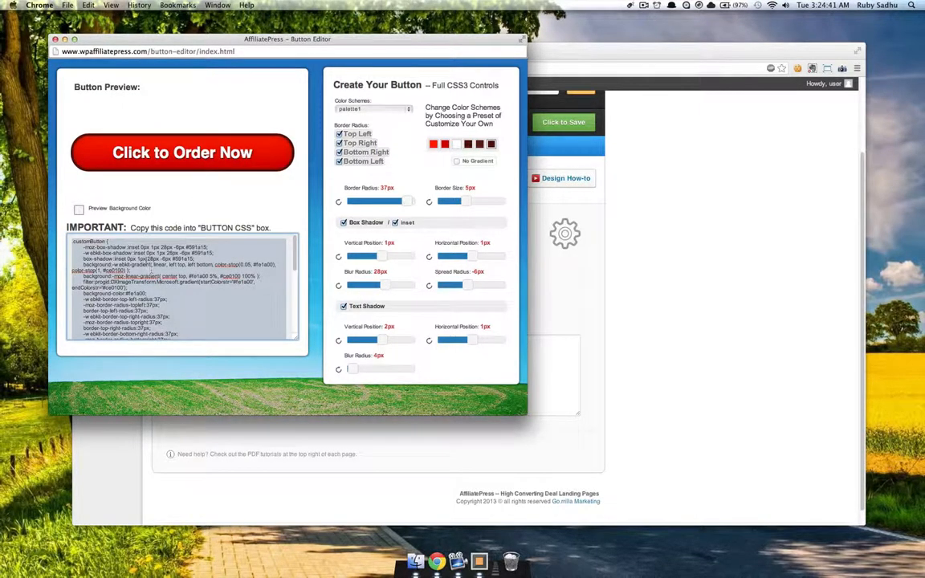
right_click(119, 253)
left_click(128, 289)
Paste the copied code as the landing page's Custom Button CSS and save the changes with the button editor closed
left_click(610, 297)
left_click(389, 353)
right_click(391, 354)
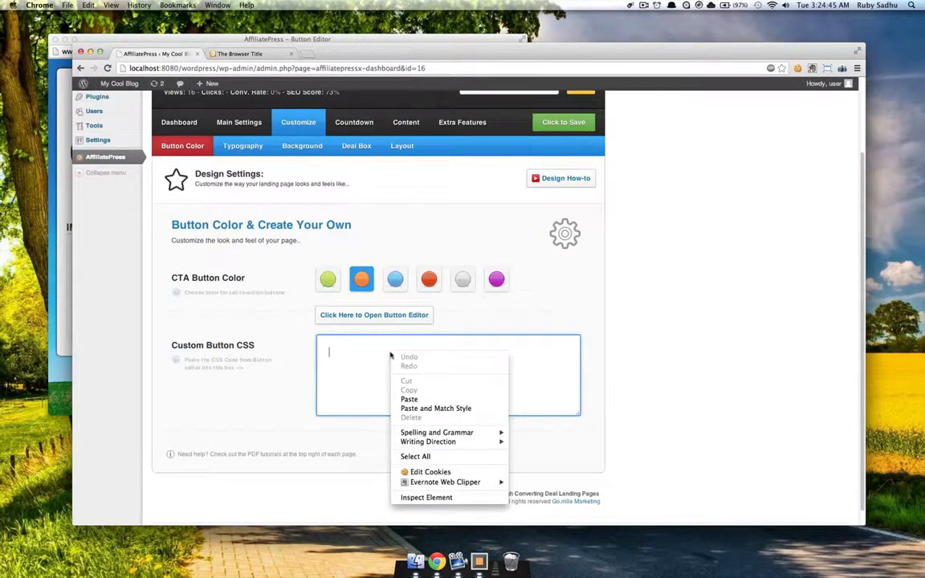
left_click(411, 399)
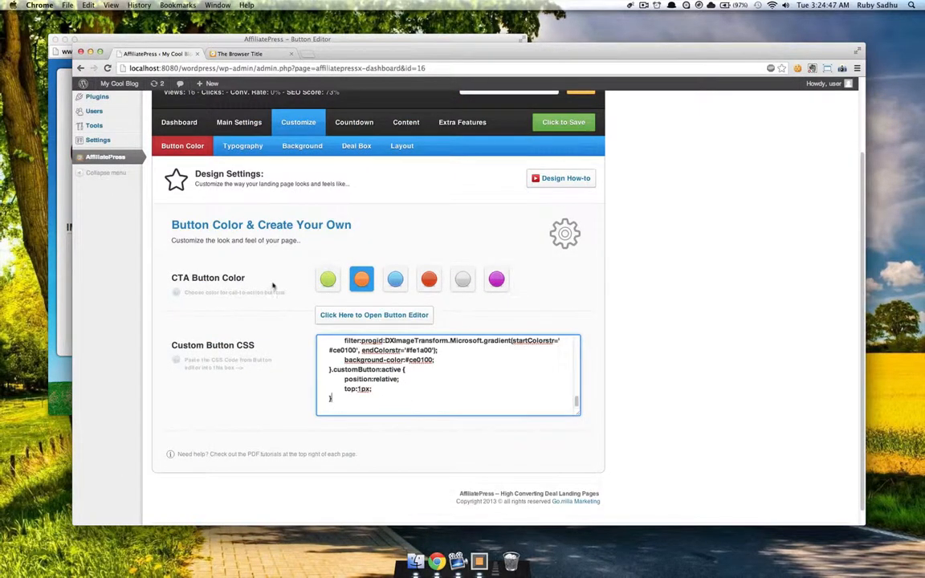
left_click(55, 40)
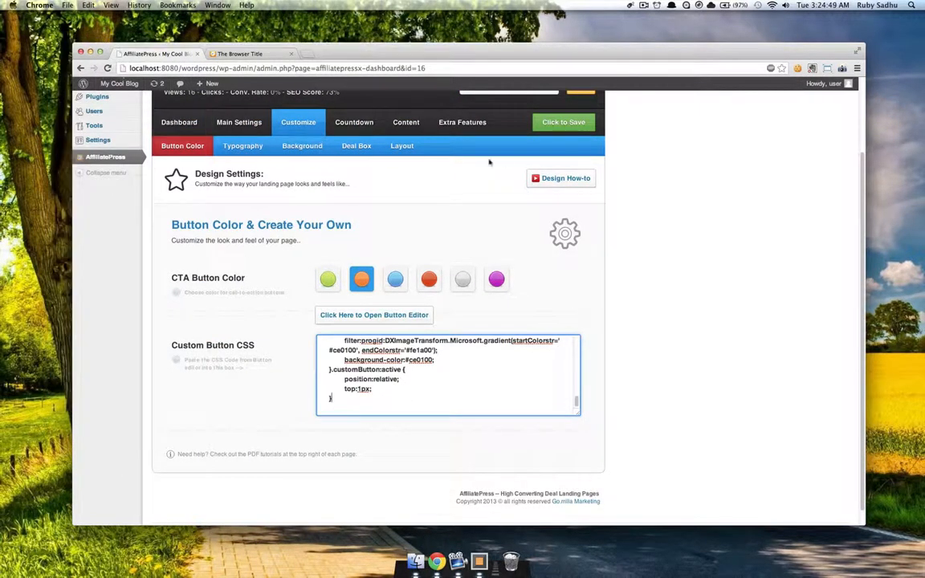
left_click(562, 122)
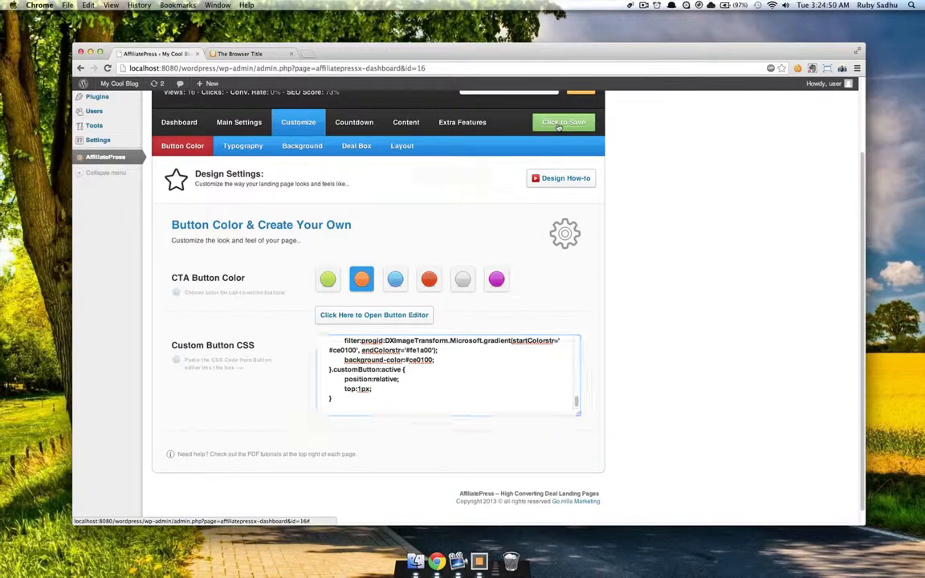
Reload the live landing page and examine how the custom buy buttons look in the deal box and sidebar
left_click(239, 54)
left_click(106, 68)
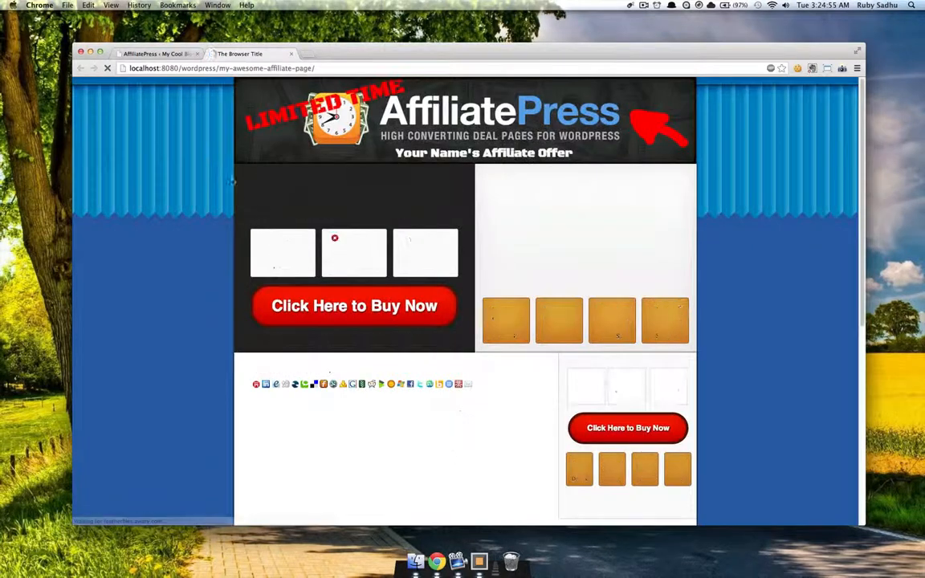
scroll(393, 193, "down", 5)
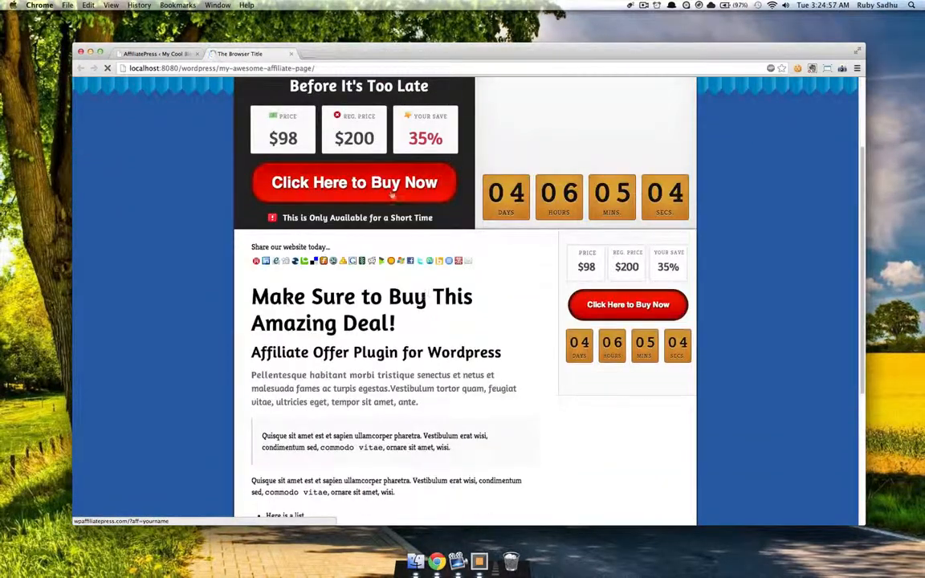
scroll(419, 241, "up", 3)
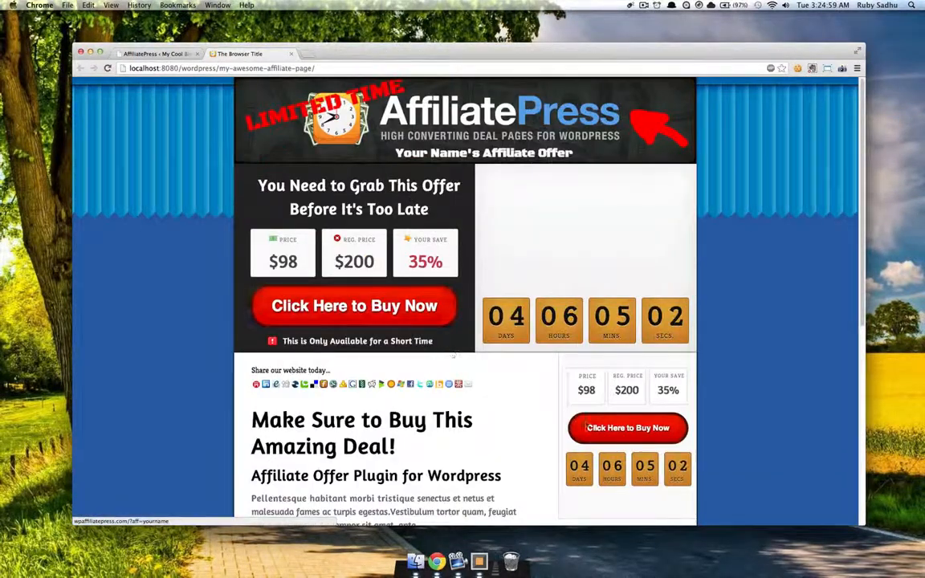
scroll(482, 361, "down", 2)
scroll(402, 337, "up", 2)
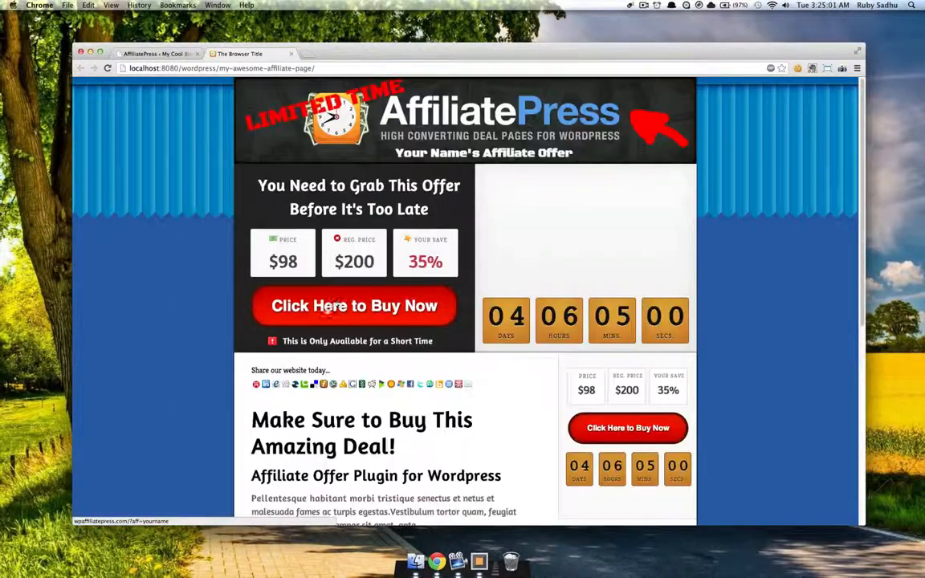
left_click(161, 67)
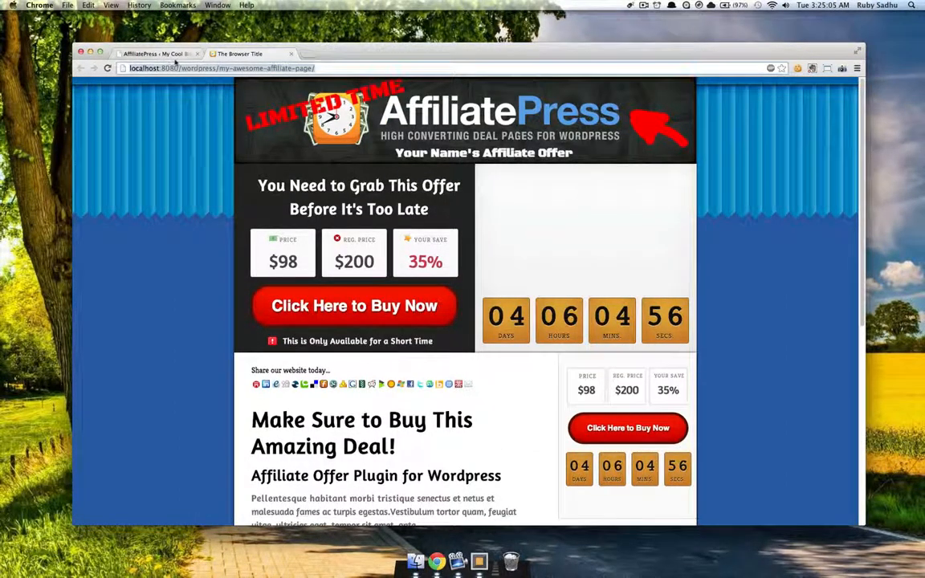
Set the Main Headlines font to Chewy in the landing page's typography settings
left_click(165, 53)
left_click(242, 147)
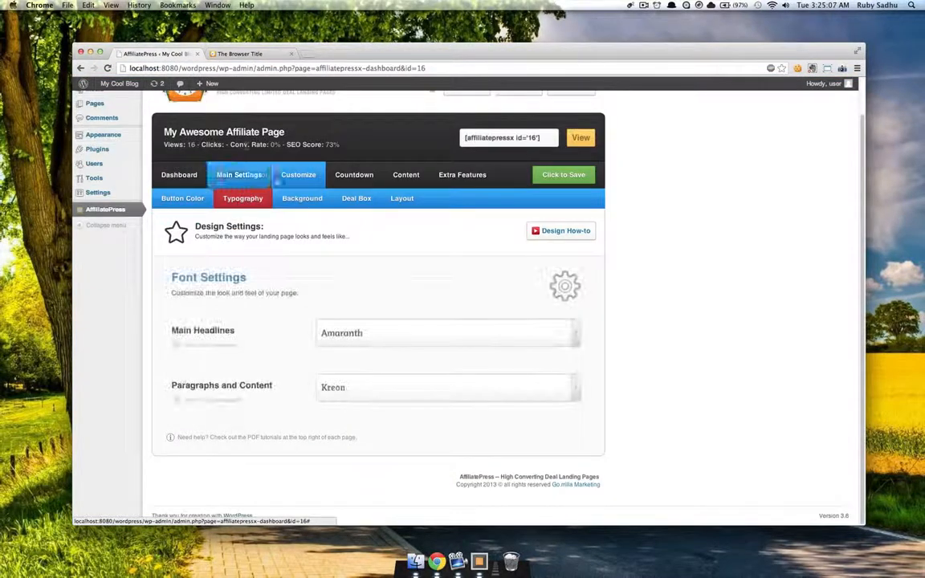
left_click(469, 341)
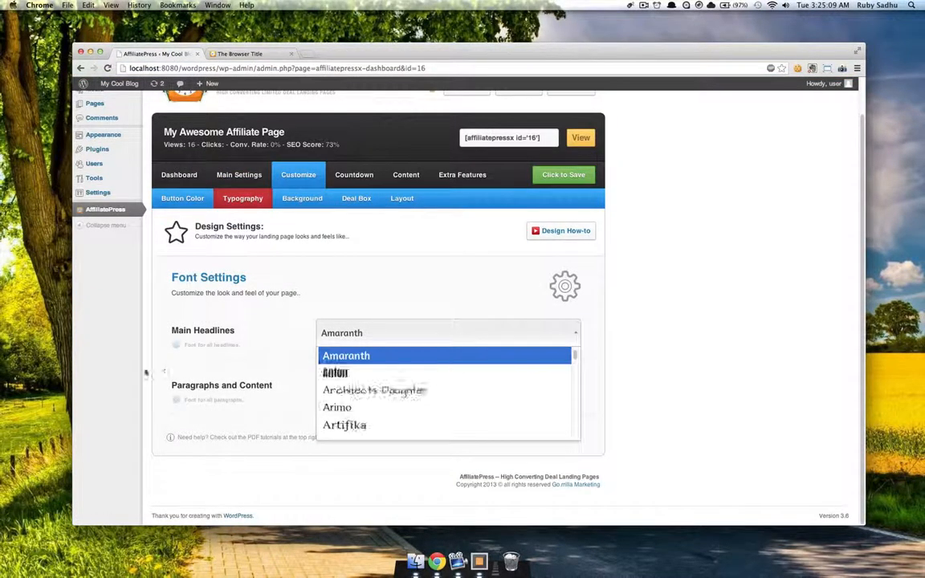
scroll(444, 389, "down", 2)
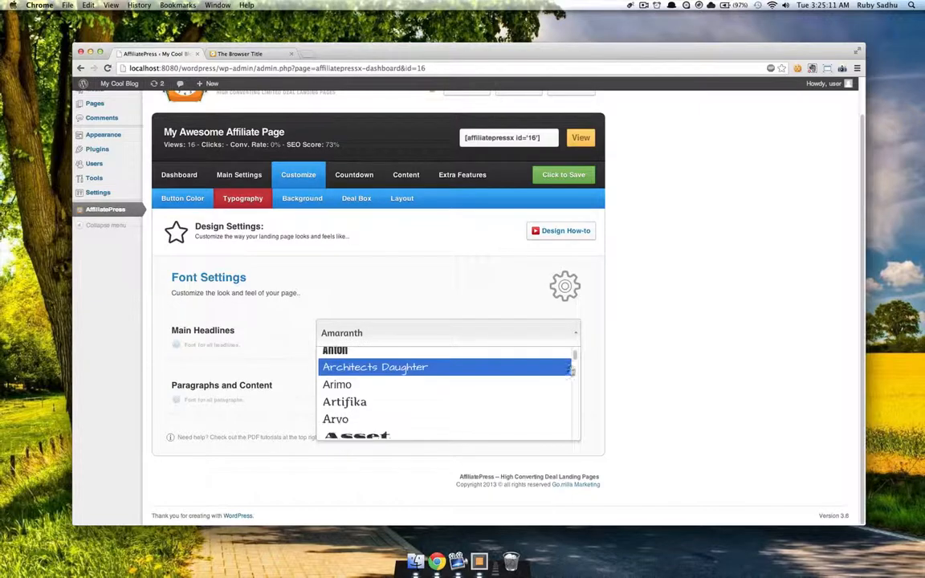
scroll(573, 361, "down", 10)
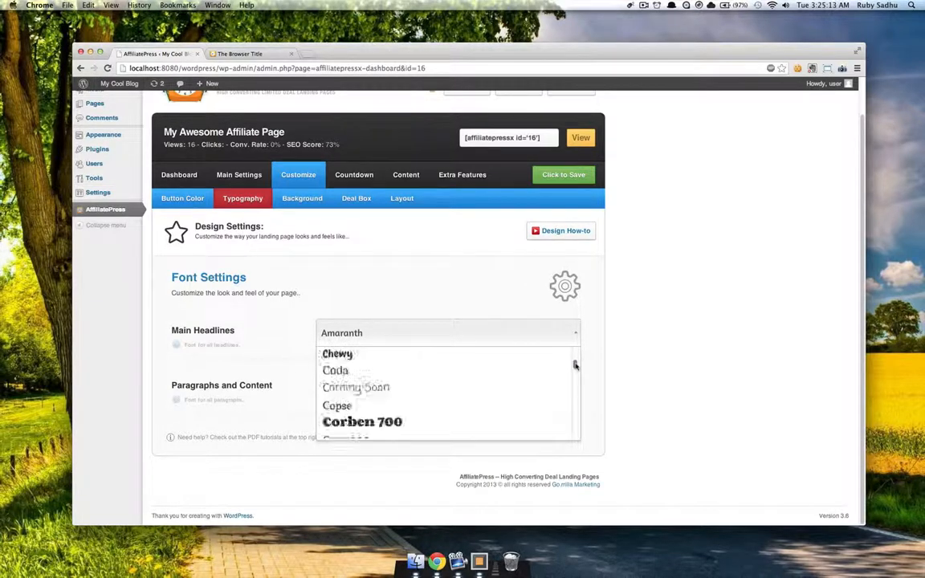
left_click(447, 356)
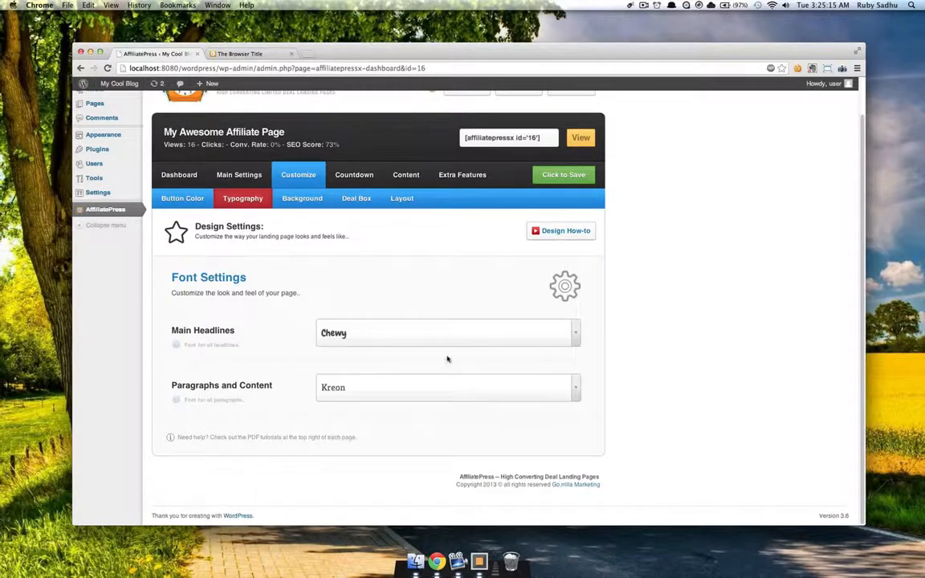
Set the Paragraphs and Content font to Mako and save the font settings
left_click(443, 390)
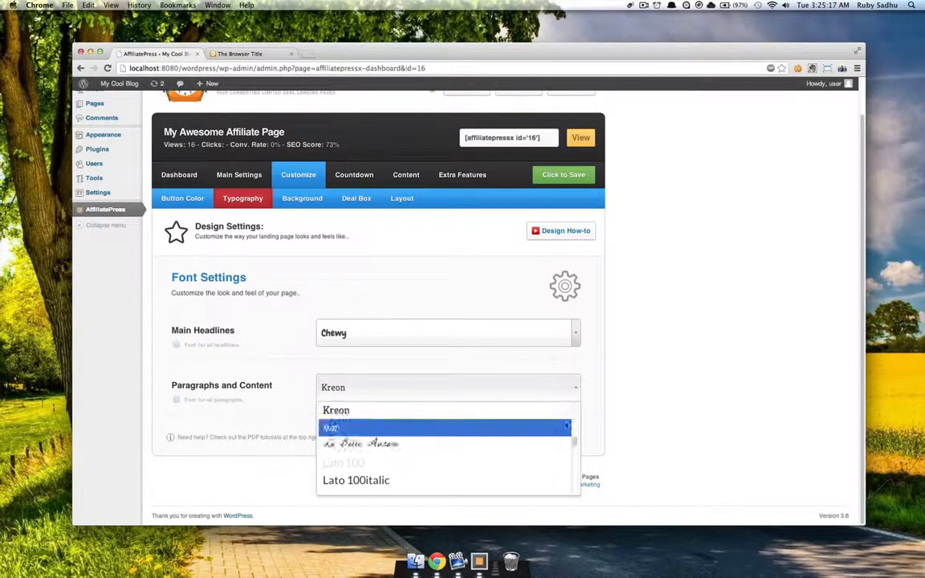
scroll(575, 446, "down", 2)
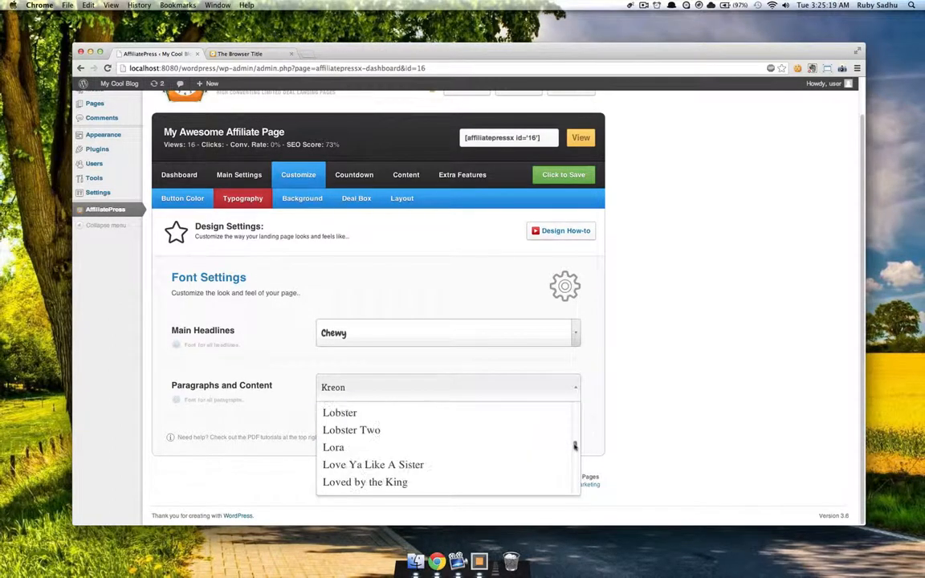
scroll(575, 446, "down", 2)
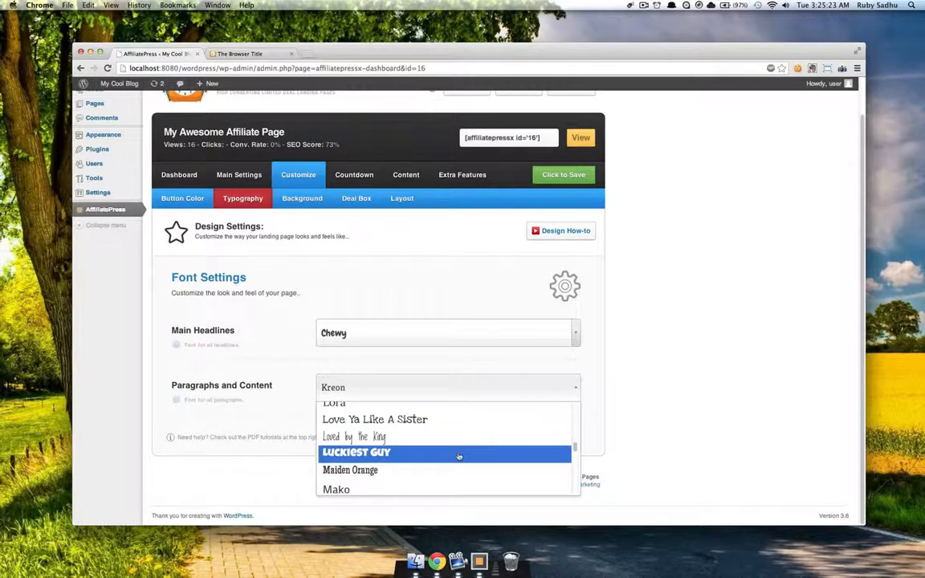
left_click(347, 487)
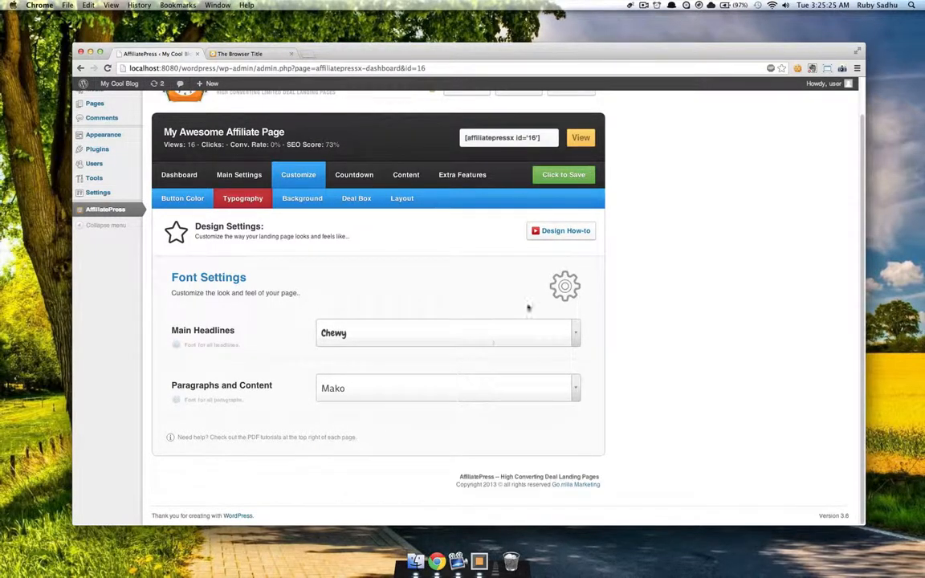
left_click(562, 175)
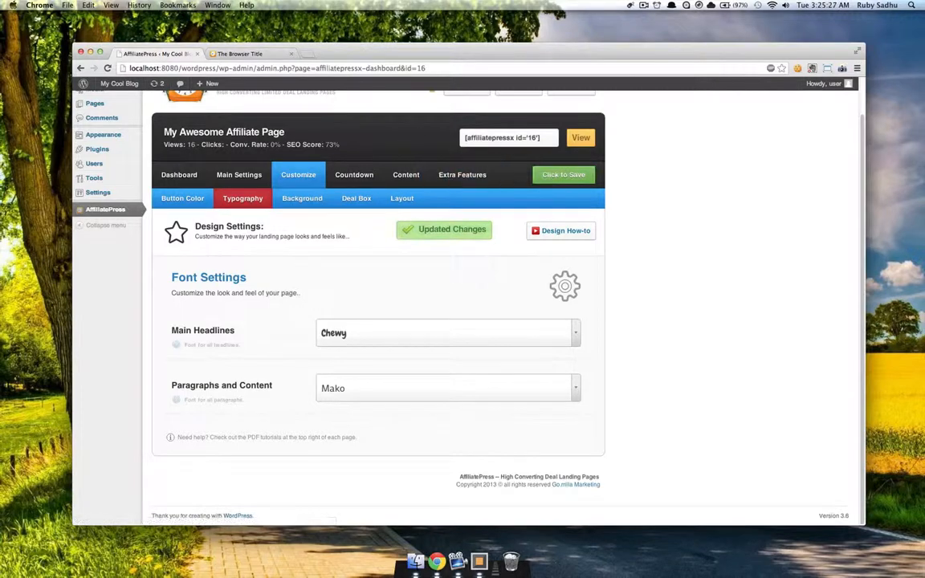
Reload the live landing page and check the fonts of its headlines and paragraphs
left_click(237, 53)
key("Return")
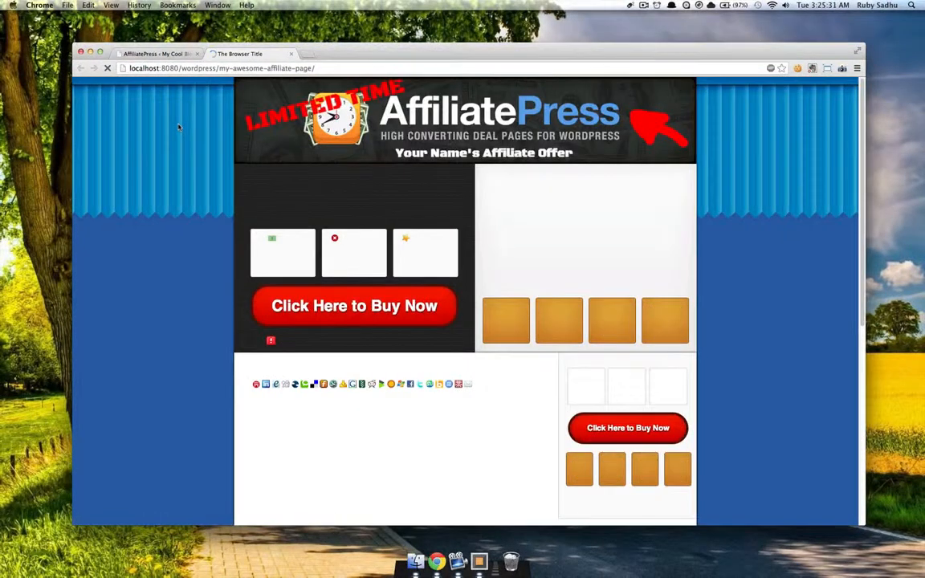
scroll(423, 199, "down", 1)
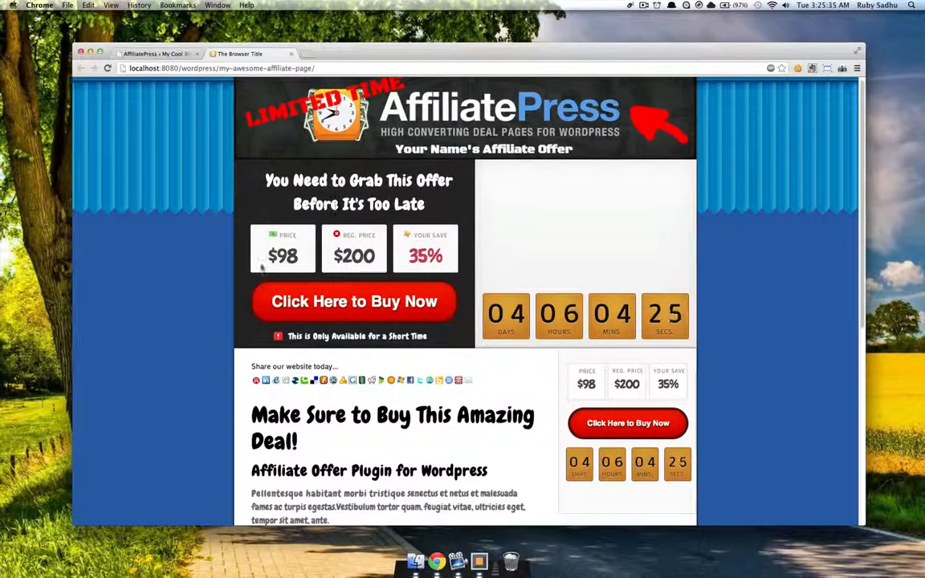
Look through the live landing page's headlines, paragraphs and lists from start to end
scroll(418, 256, "down", 5)
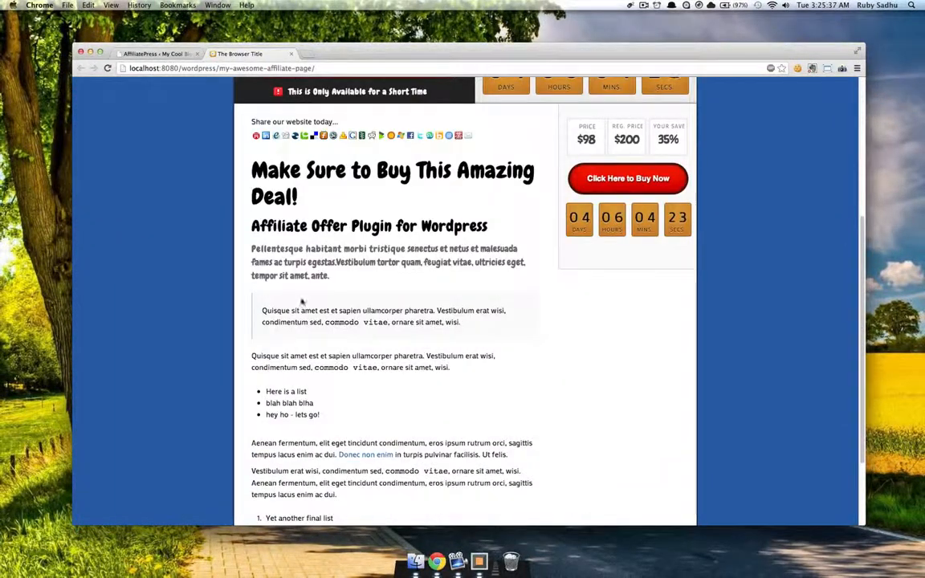
scroll(297, 361, "down", 3)
scroll(446, 351, "up", 8)
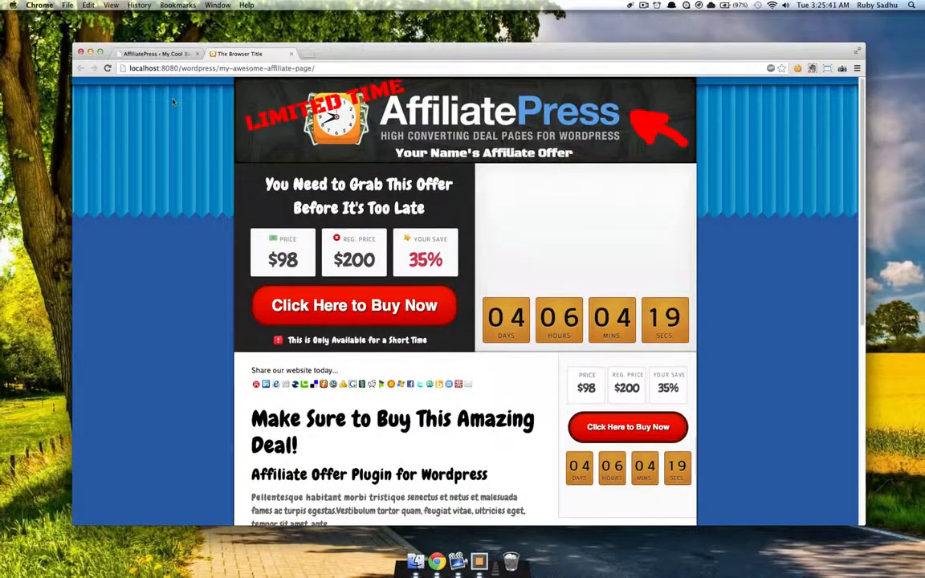
Browse the fonts offered for Main Headlines in the landing page's typography settings
left_click(161, 54)
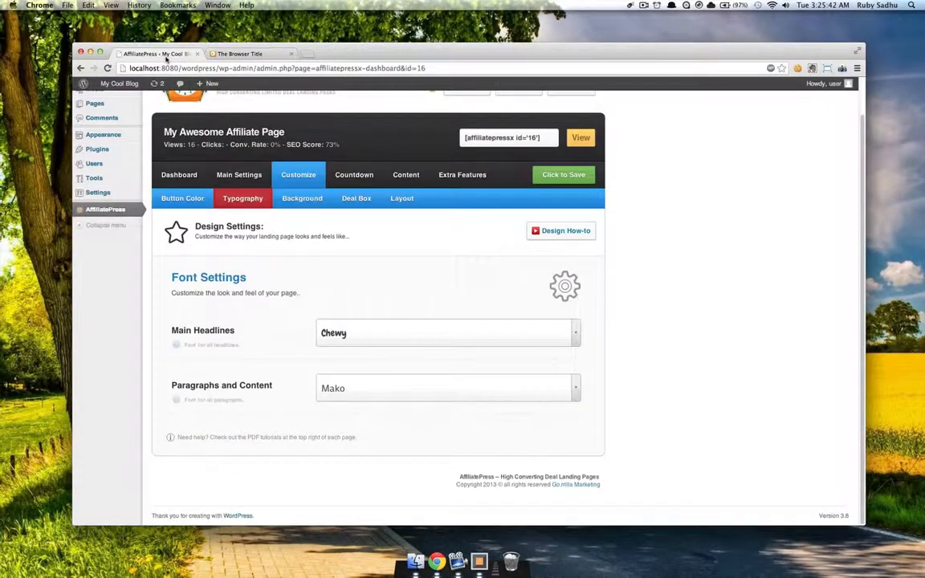
left_click(485, 338)
left_click_drag(574, 354, 574, 386)
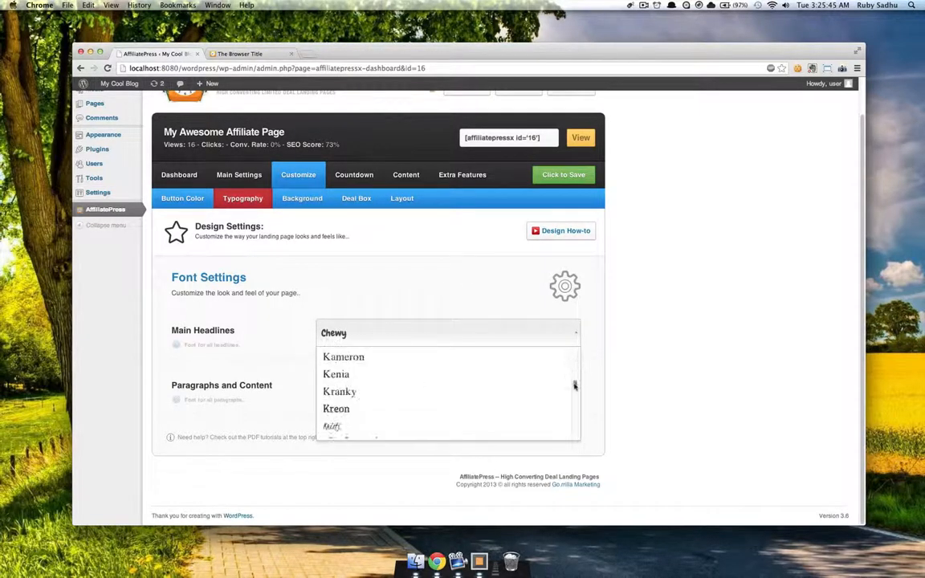
scroll(574, 385, "down", 3)
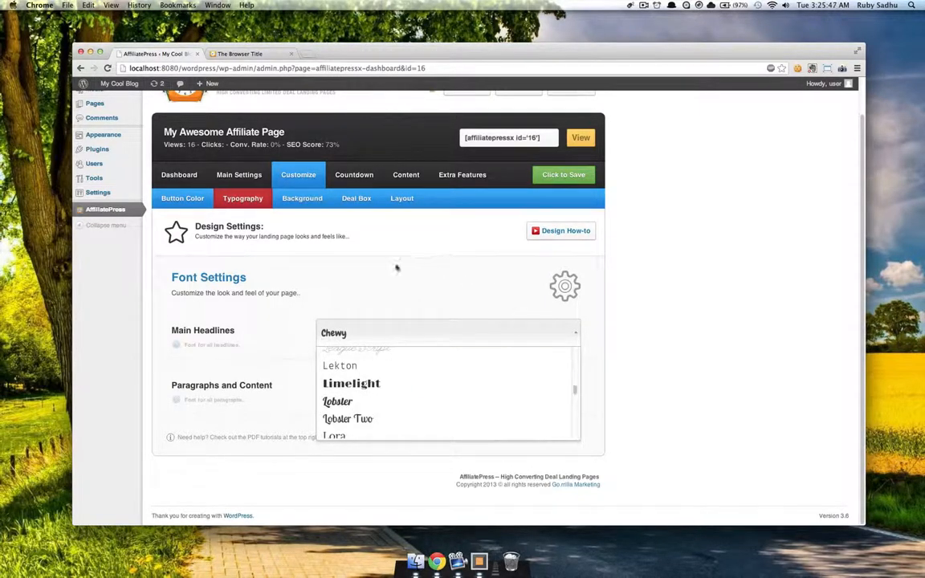
Open the landing page's background design settings and review the Choose What to Display options
left_click(302, 198)
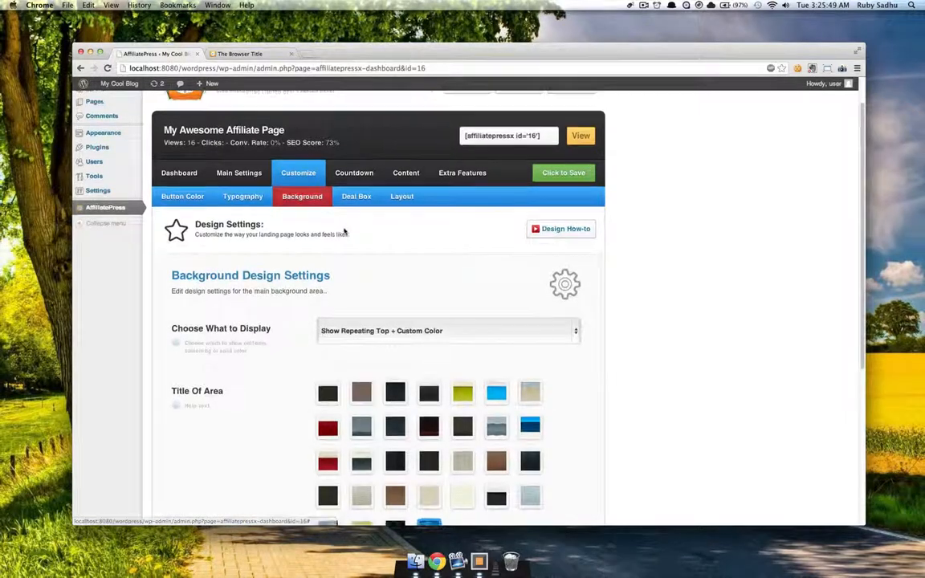
scroll(344, 232, "down", 2)
scroll(346, 230, "down", 2)
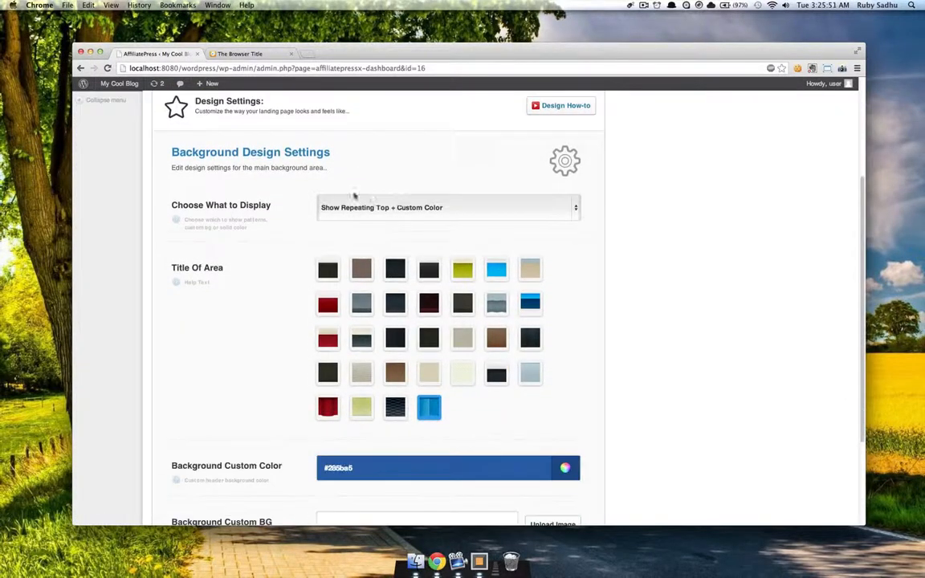
left_click(396, 209)
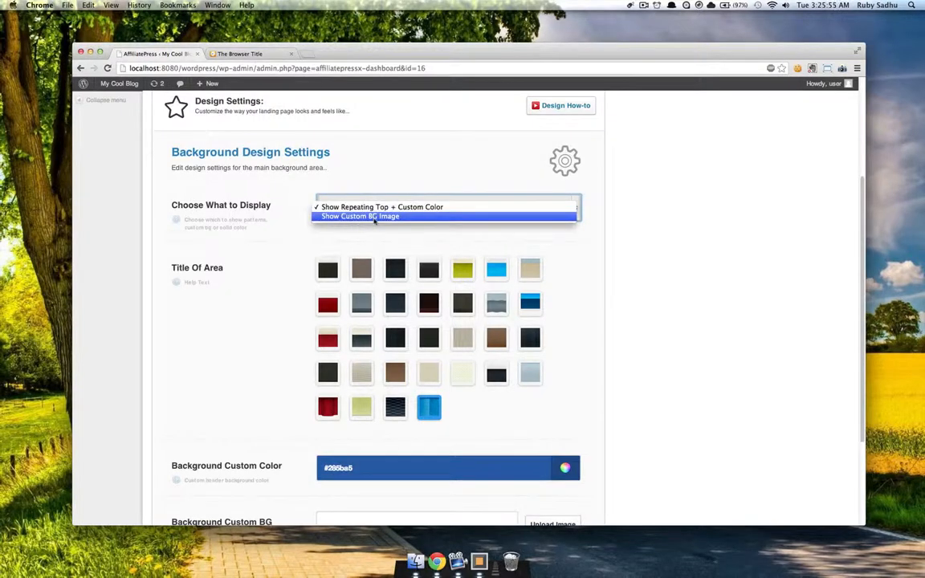
left_click(251, 56)
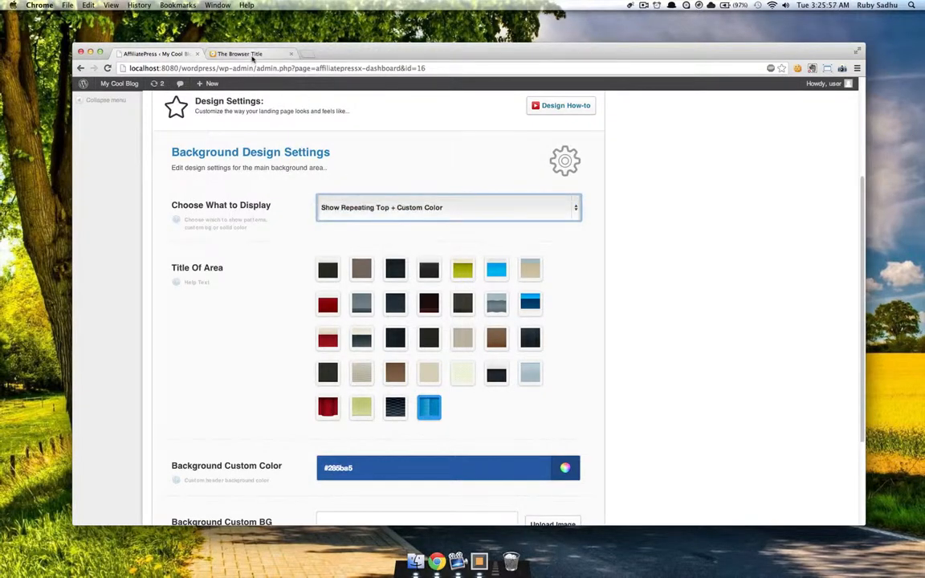
left_click(252, 57)
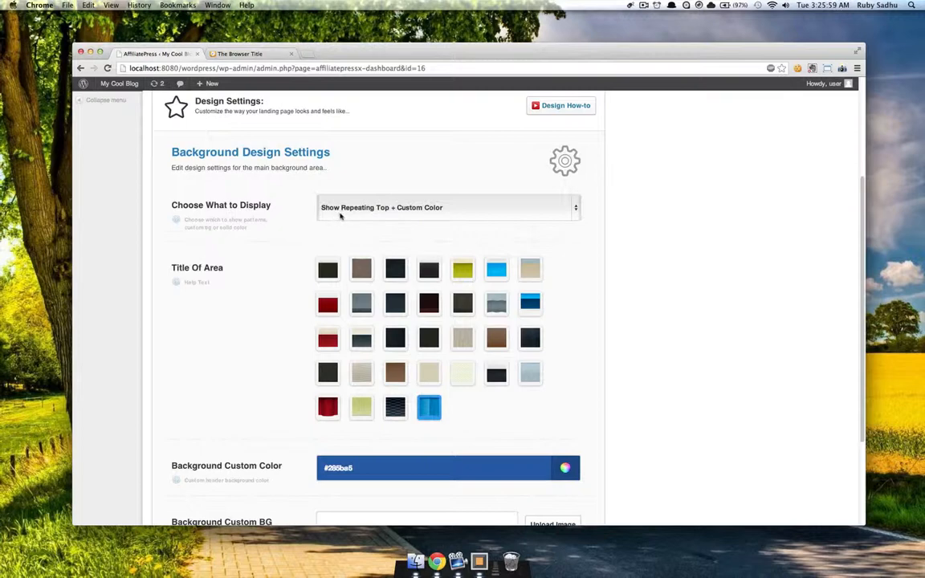
Select the red curtain pattern for the page background and set the Background Custom Color to #a5283f
scroll(306, 264, "down", 3)
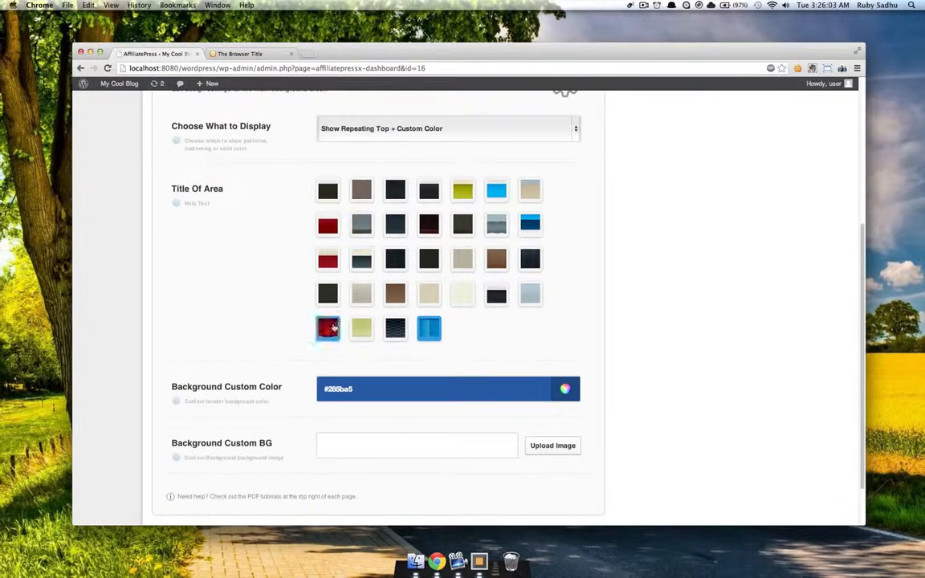
left_click(329, 328)
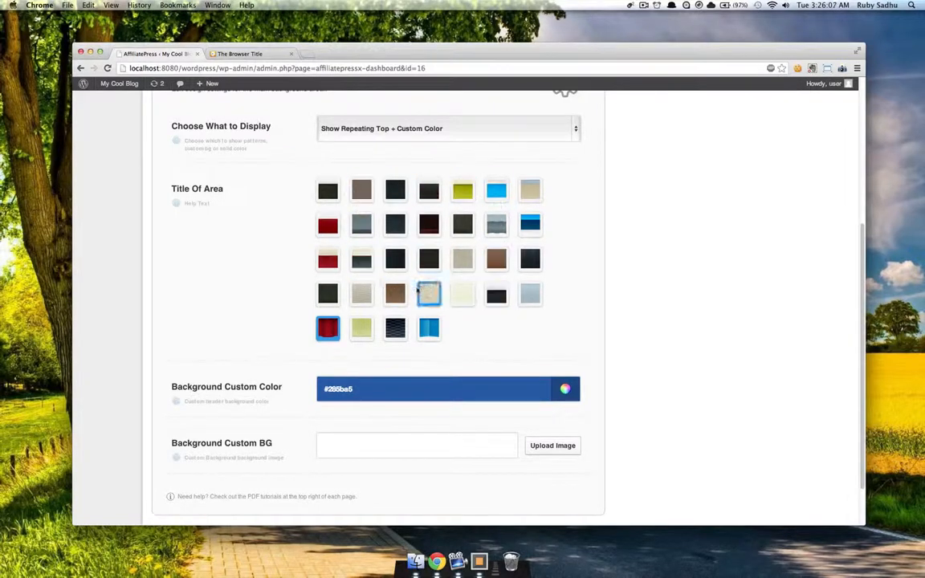
scroll(381, 353, "down", 1)
left_click(374, 359)
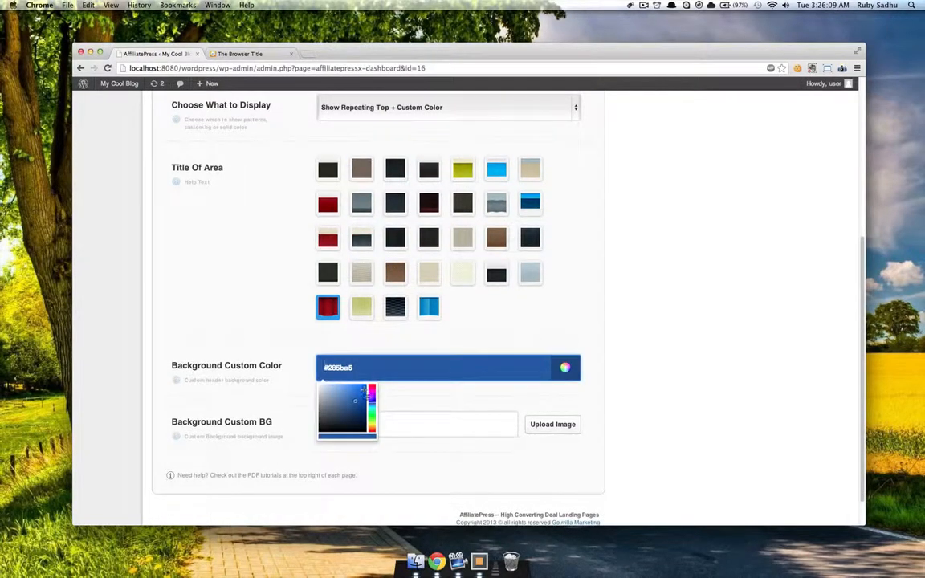
left_click(372, 390)
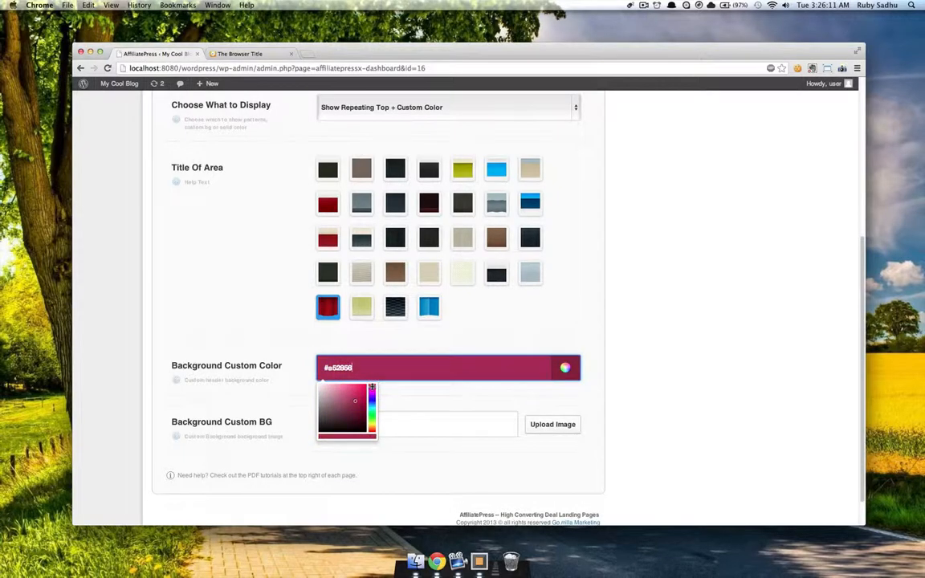
left_click(435, 405)
Save the background settings and reload the live landing page to check the new curtain background
scroll(477, 387, "up", 5)
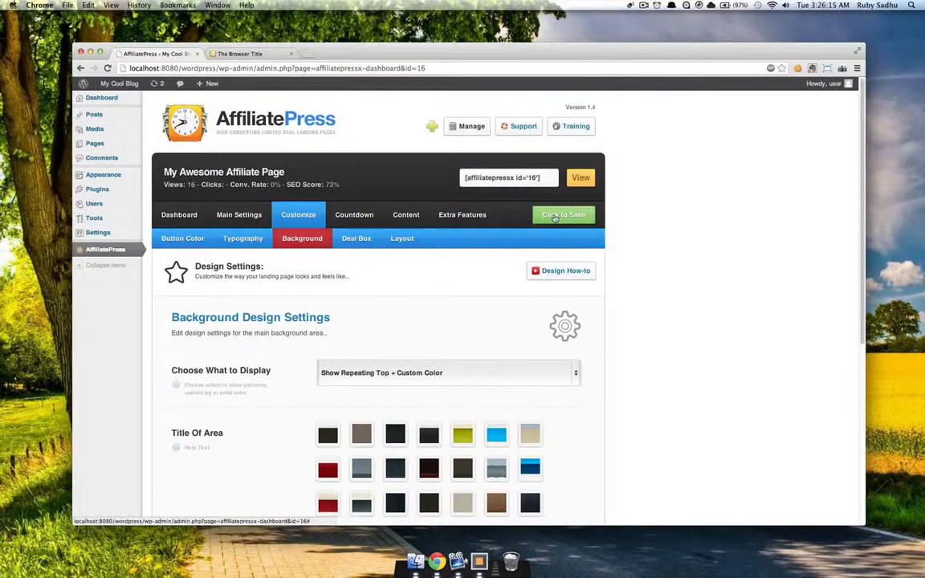
left_click(555, 216)
left_click(252, 56)
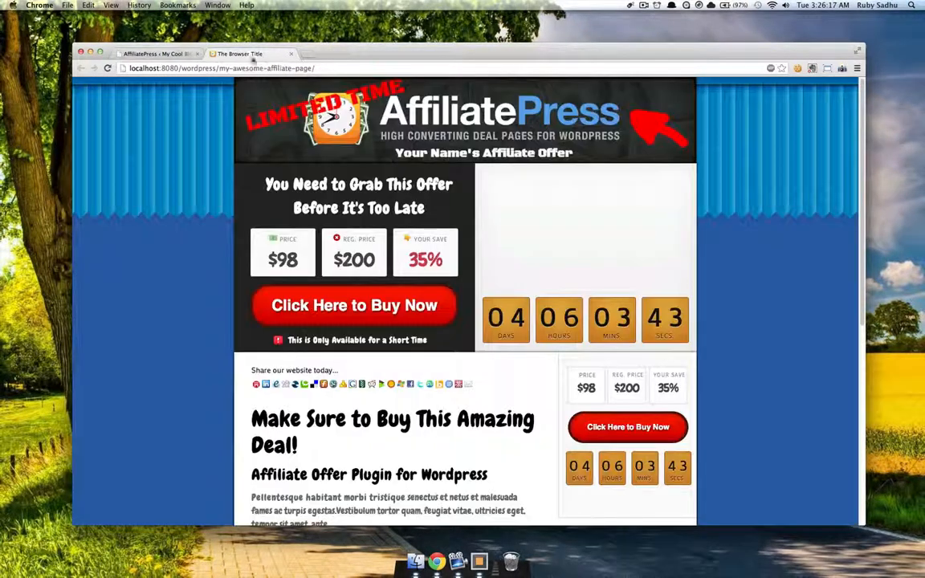
left_click(107, 69)
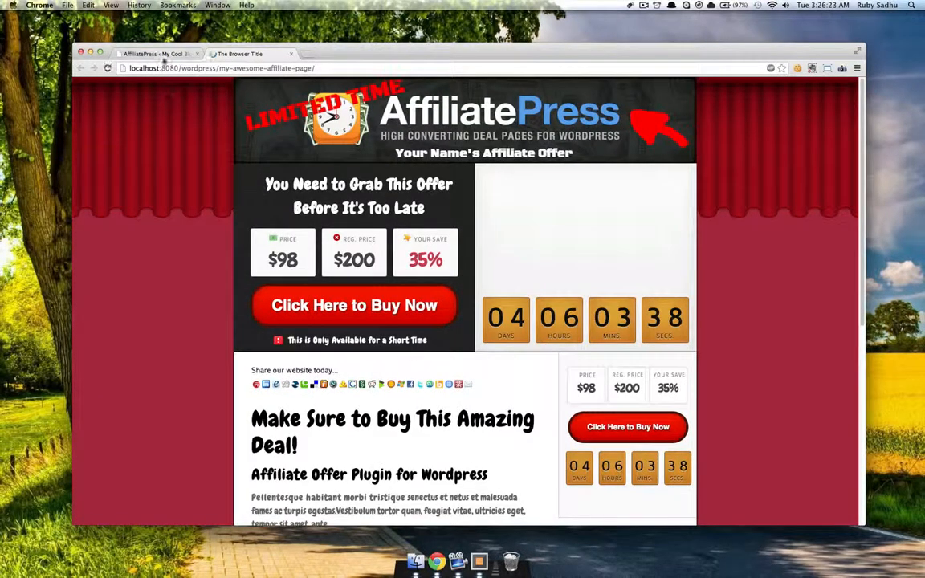
Set the Background Custom Color to dark maroon #3d0d16 and save the background settings
left_click(161, 54)
scroll(463, 380, "down", 3)
scroll(464, 381, "down", 2)
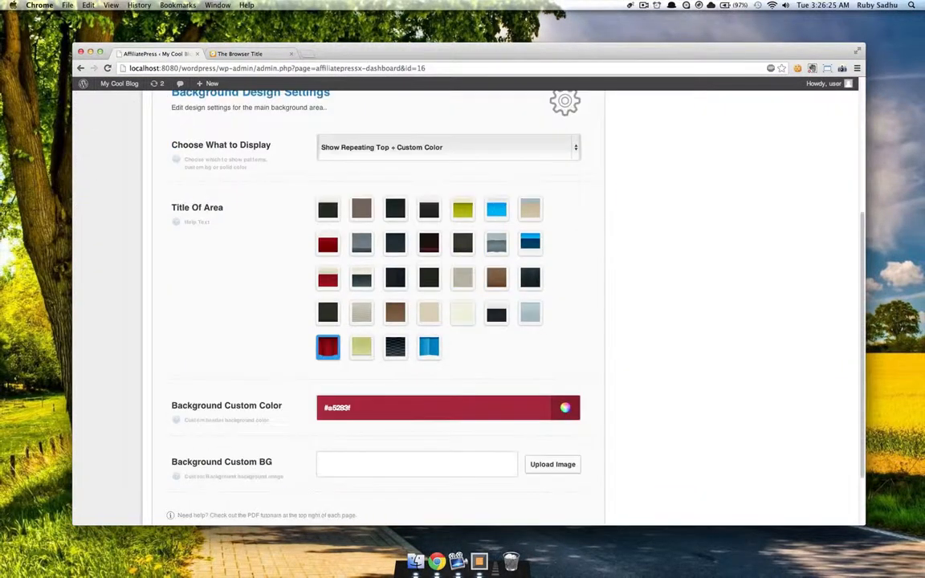
left_click(345, 408)
left_click_drag(356, 442, 357, 458)
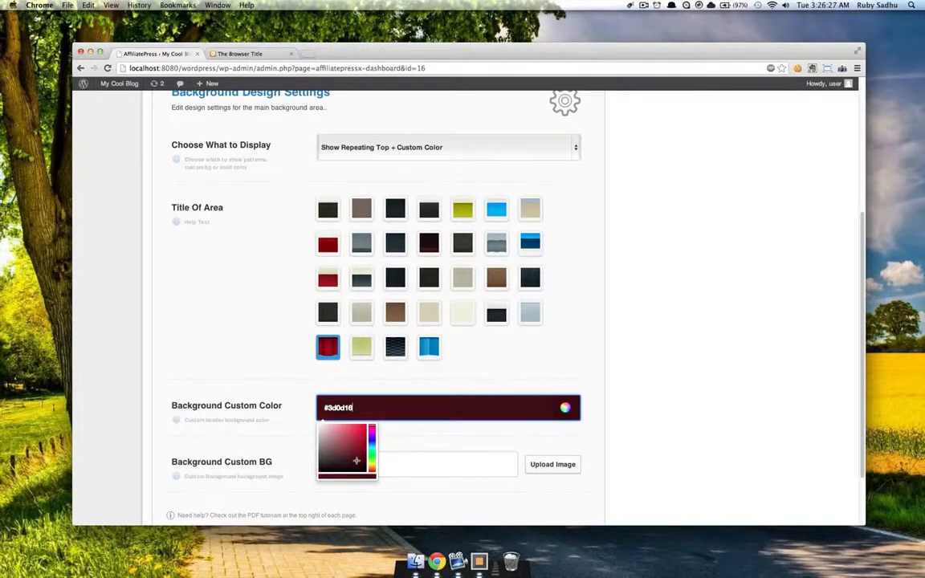
left_click(627, 389)
scroll(623, 382, "up", 5)
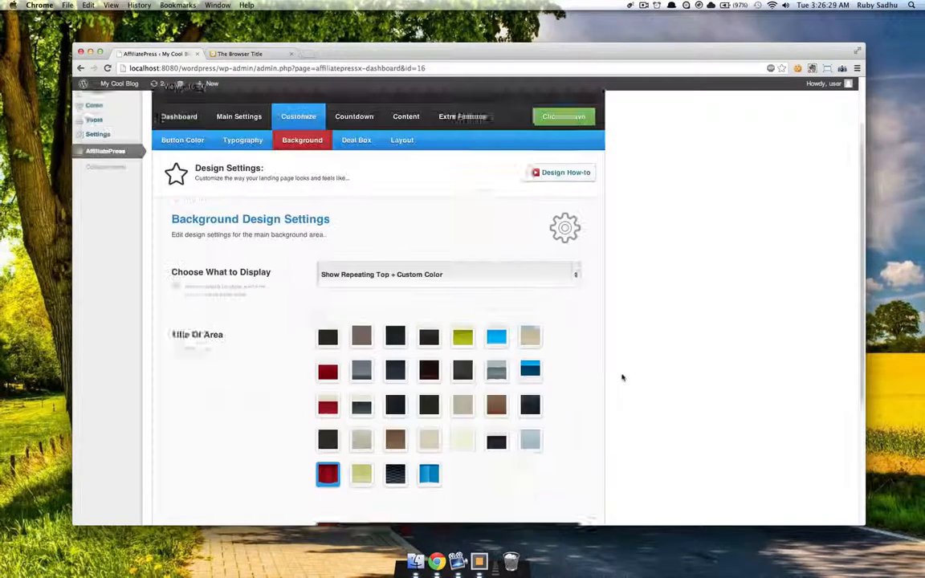
Reload the live landing page and examine how the red curtain pattern meets the dark maroon background
left_click(241, 54)
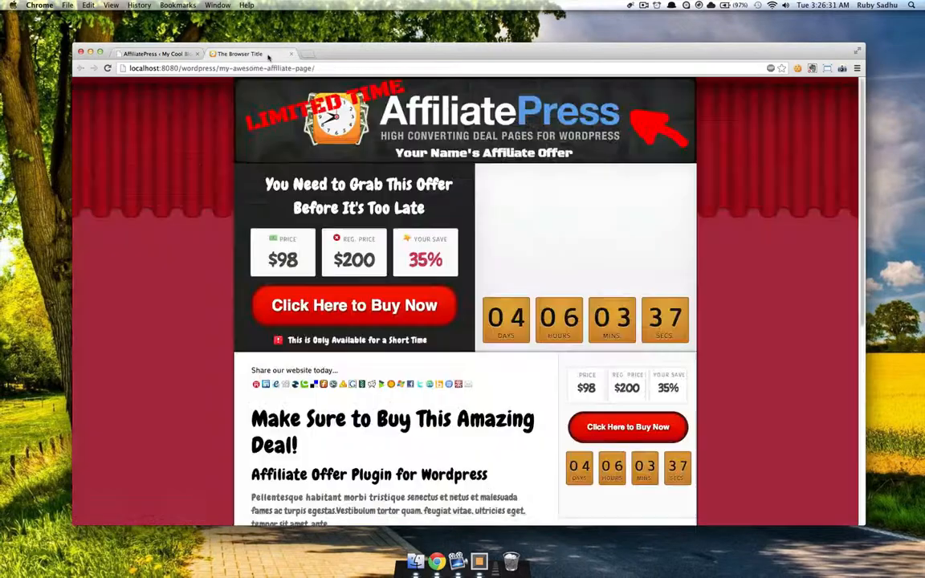
left_click(109, 68)
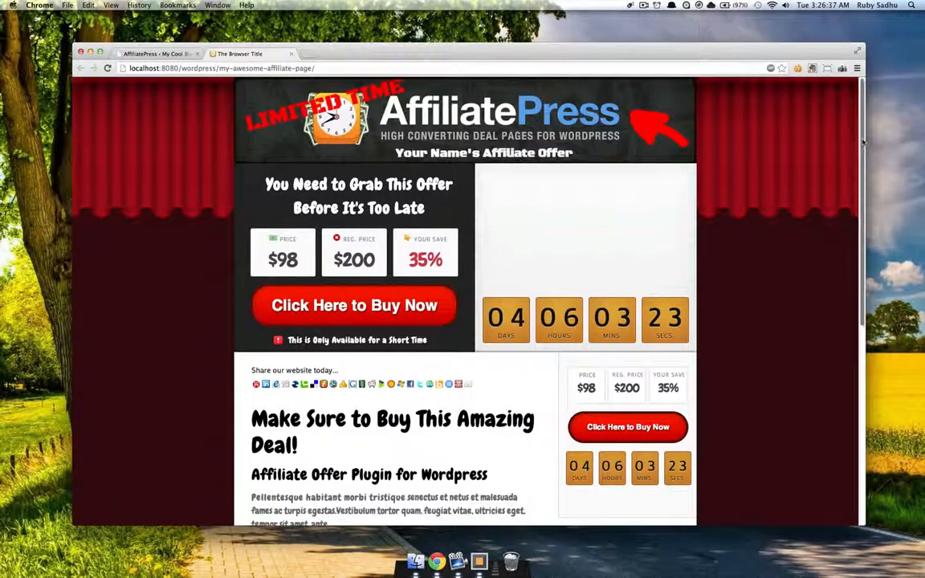
scroll(851, 185, "down", 5)
scroll(843, 131, "up", 5)
scroll(839, 132, "down", 2)
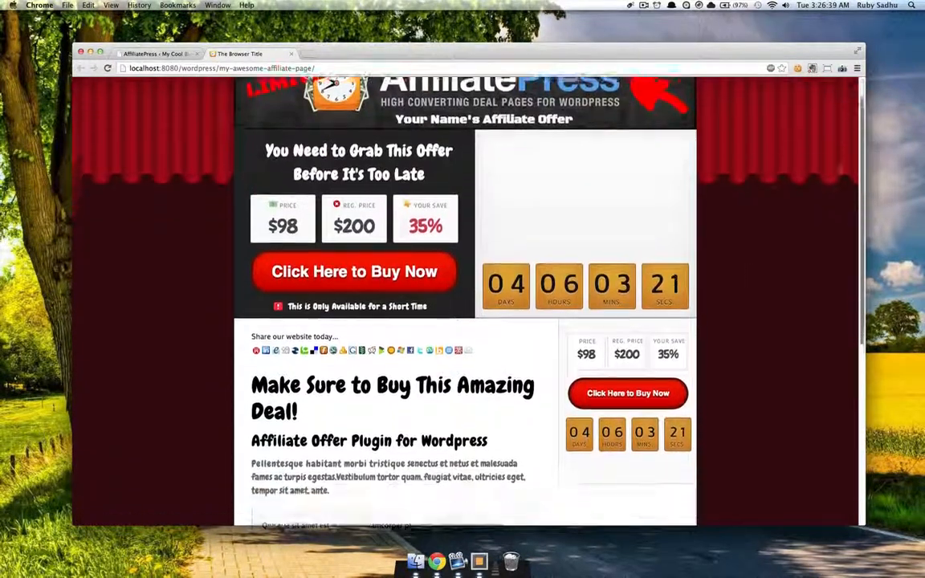
scroll(839, 132, "up", 2)
scroll(839, 133, "down", 3)
scroll(835, 132, "up", 3)
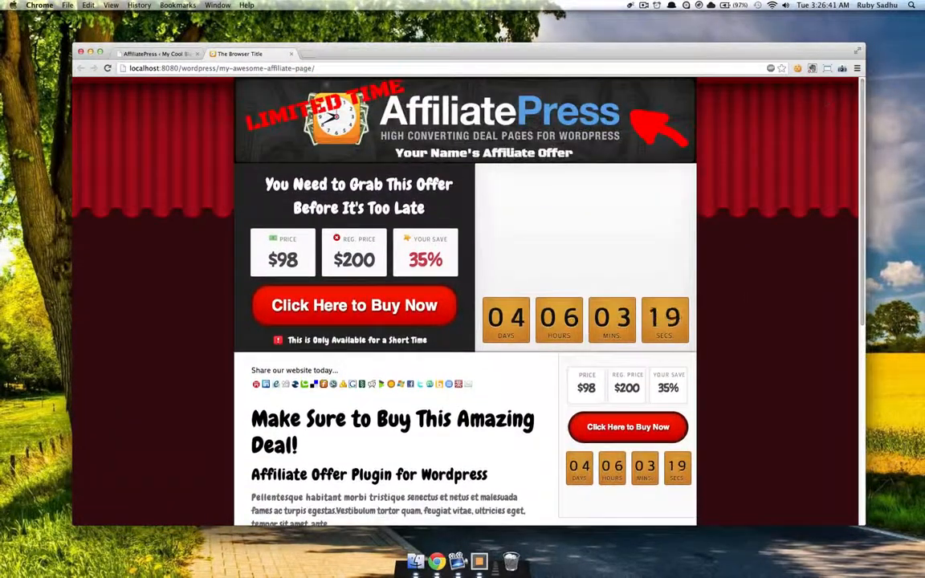
Choose the light wood texture as the Deal Offer BG in the landing page's deal box settings
left_click(144, 54)
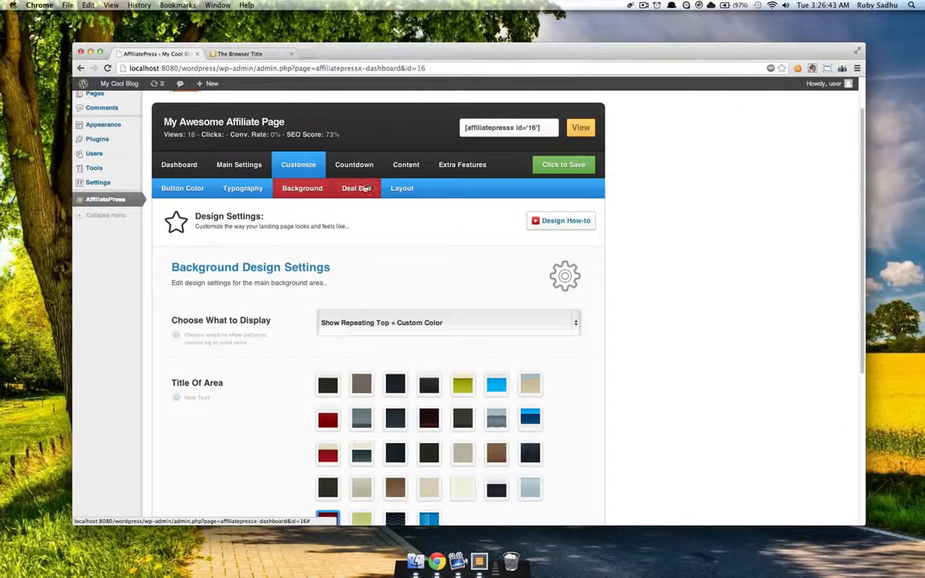
left_click(344, 188)
scroll(380, 196, "down", 1)
left_click(395, 338)
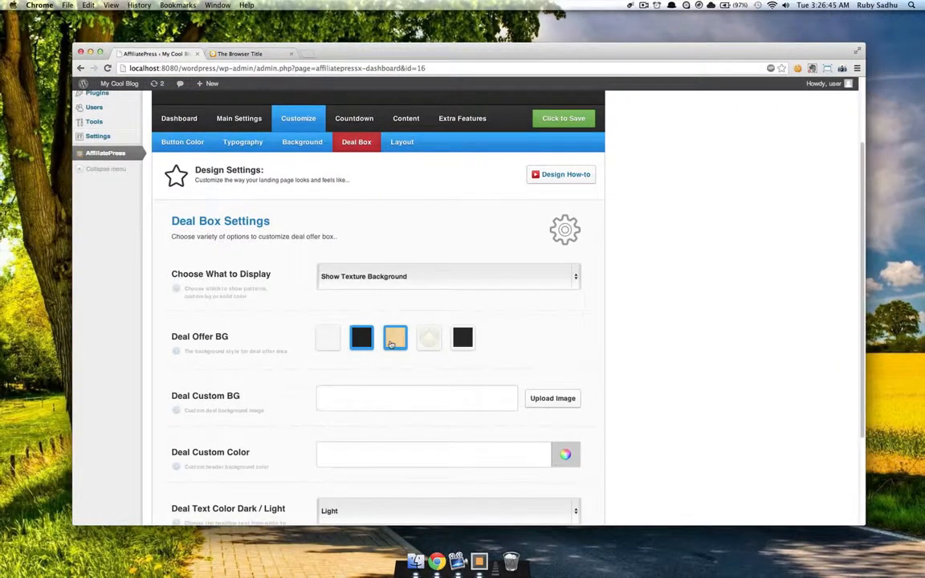
Locate the deal box on the live landing page and review the remaining deal box design options
left_click(245, 53)
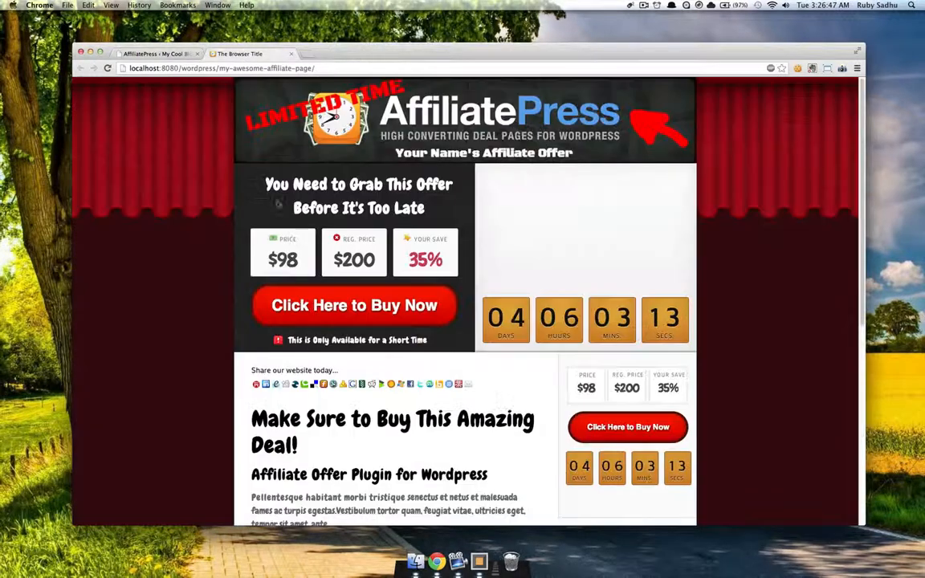
left_click(156, 54)
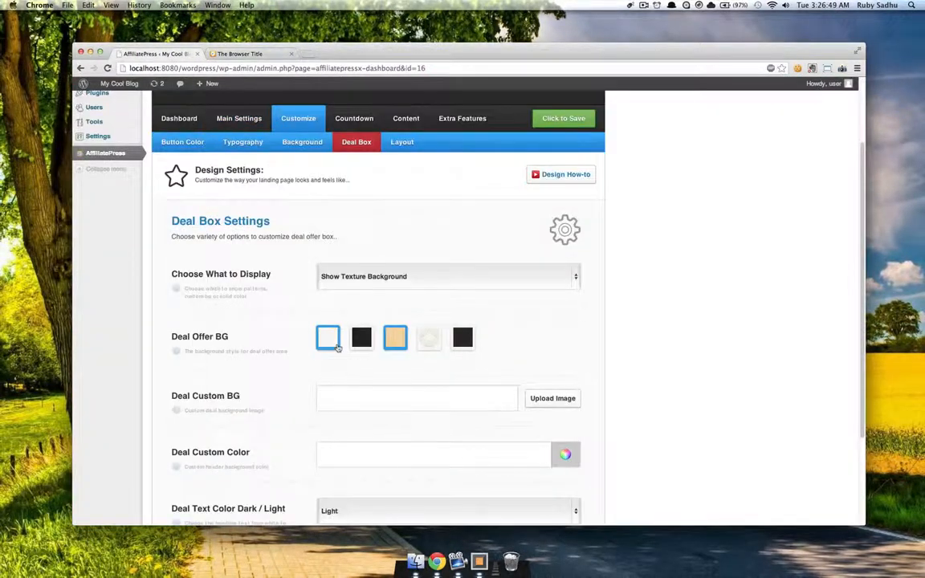
scroll(365, 336, "down", 2)
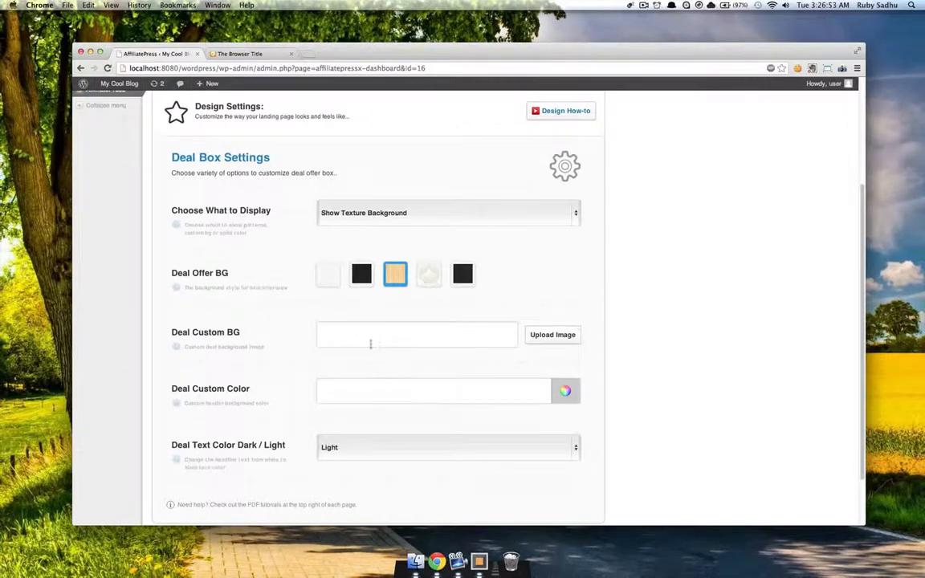
scroll(361, 360, "down", 1)
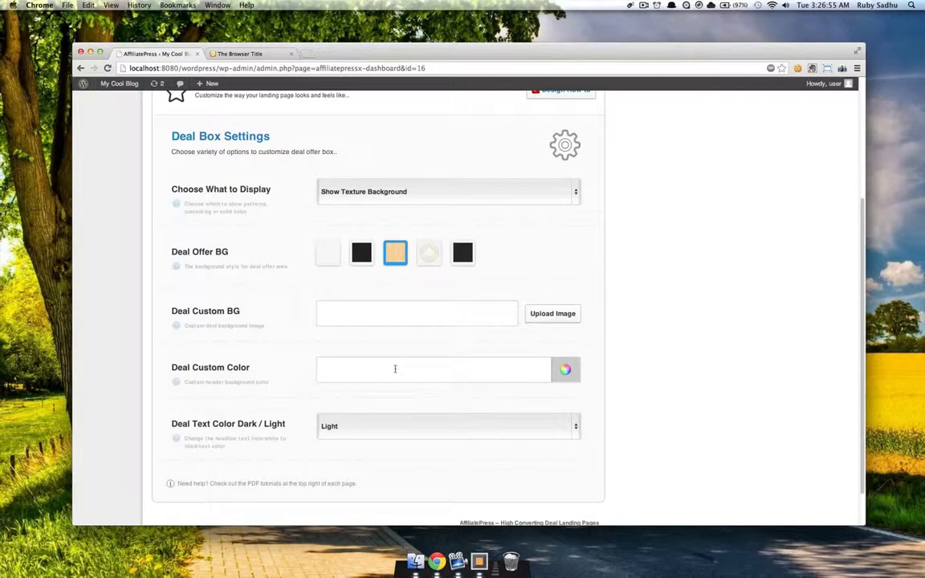
Switch the Deal Offer BG to the white texture and set the Deal Text Color to Dark
left_click(351, 433)
left_click(331, 434)
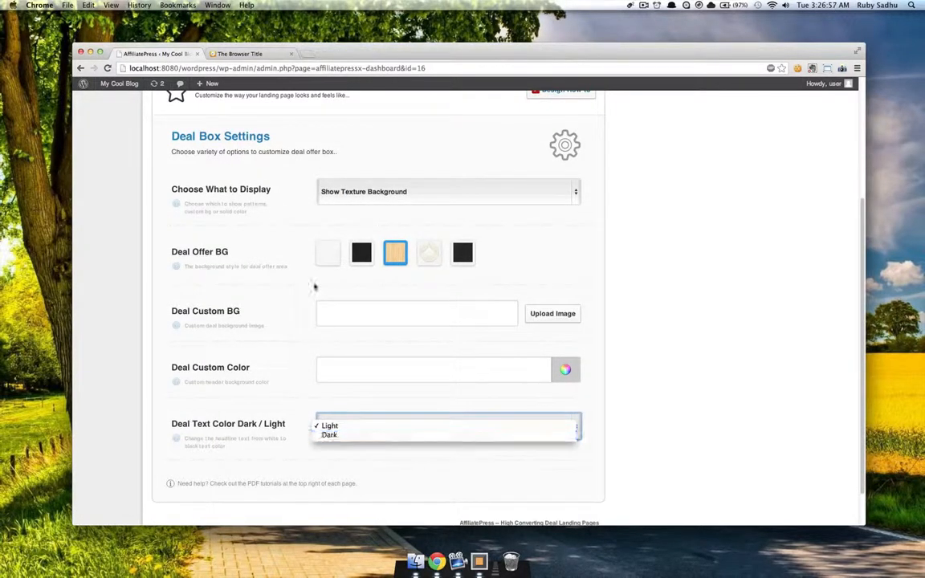
left_click(328, 252)
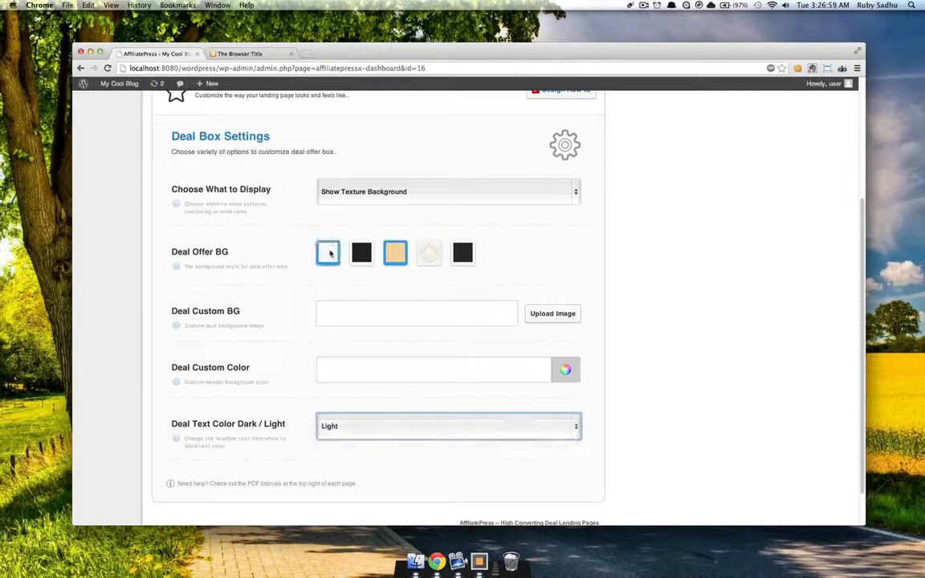
left_click(335, 429)
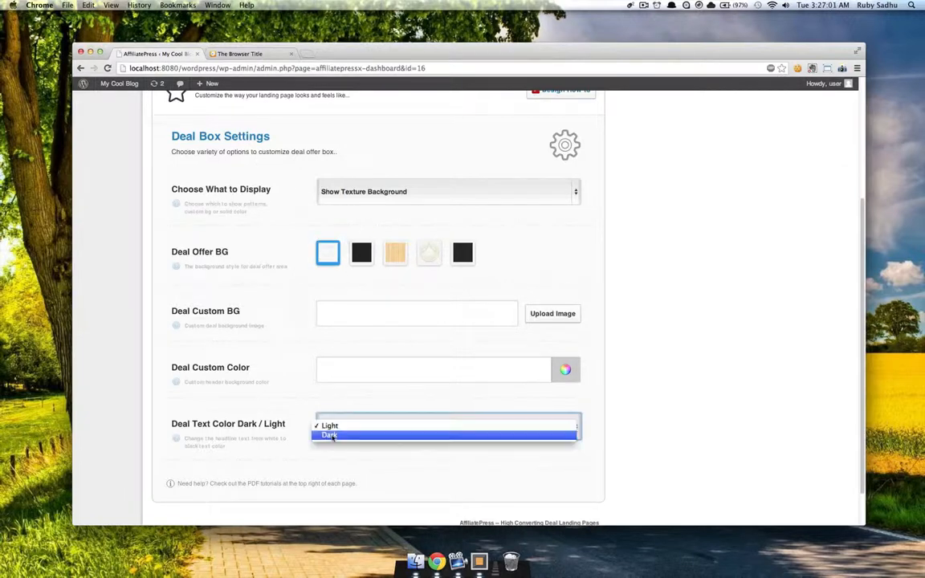
left_click(330, 436)
Save the deal box settings and review the updated deal box on the reloaded live landing page
scroll(333, 435, "up", 3)
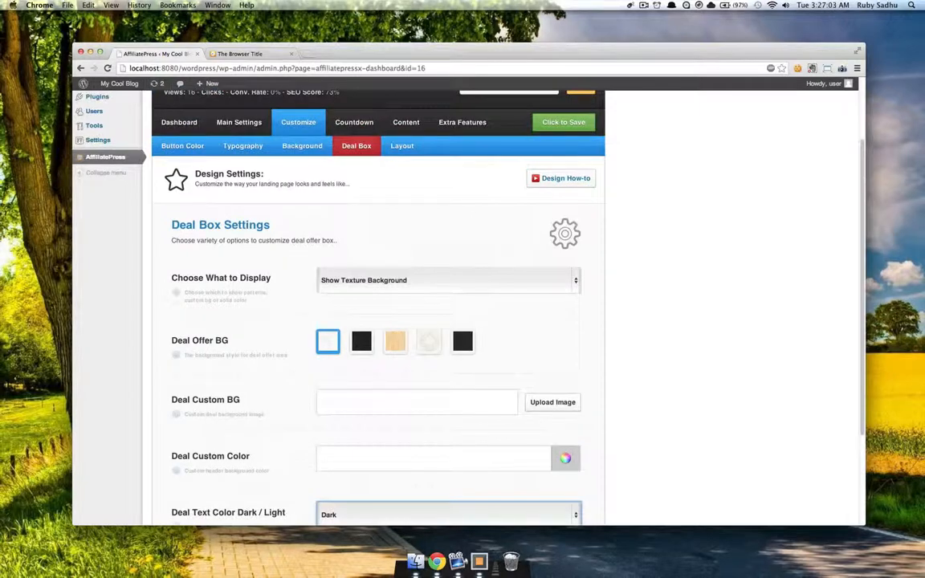
left_click(491, 122)
left_click(262, 57)
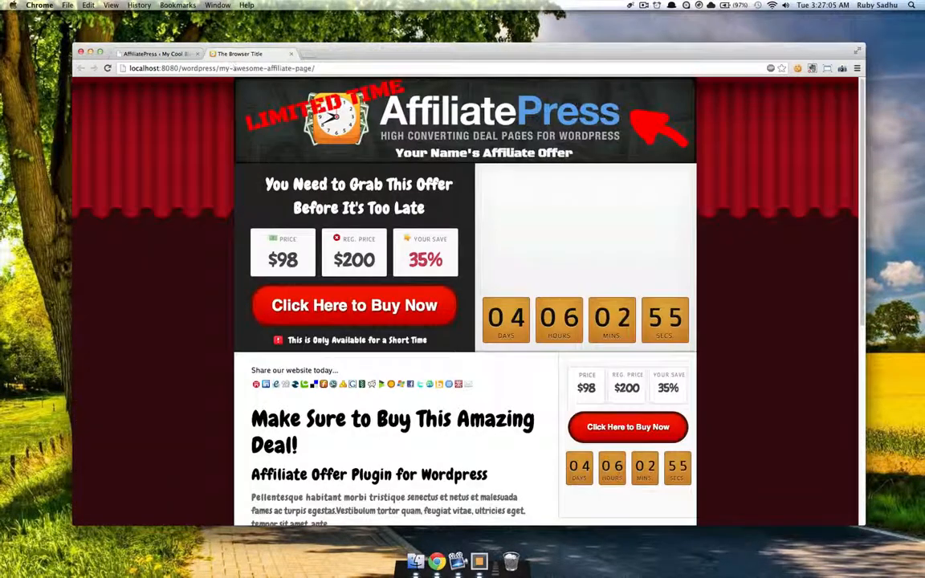
left_click(106, 68)
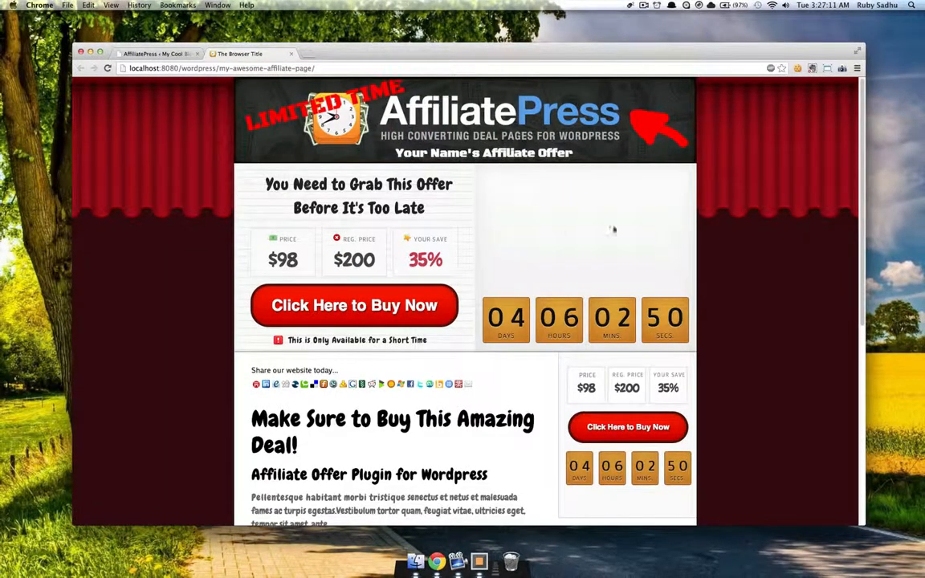
scroll(853, 208, "down", 4)
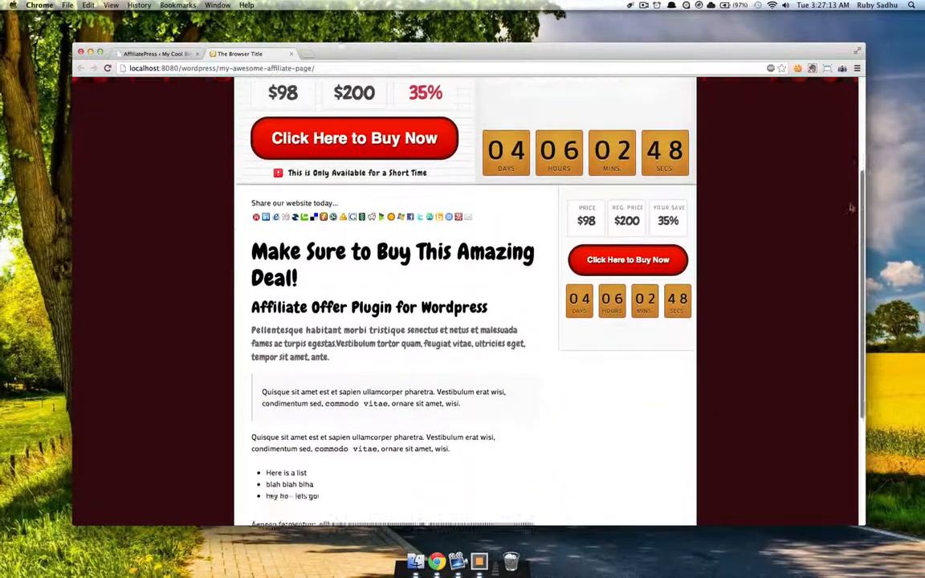
scroll(853, 207, "up", 4)
Save the Deal Box Layout as Deal Right & Video Left and reload the live landing page
left_click(157, 54)
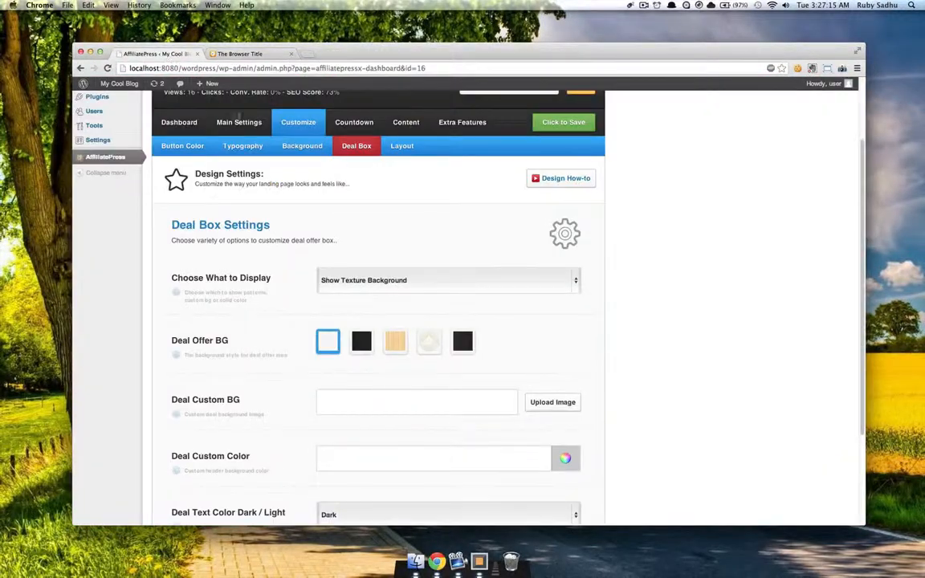
left_click(403, 146)
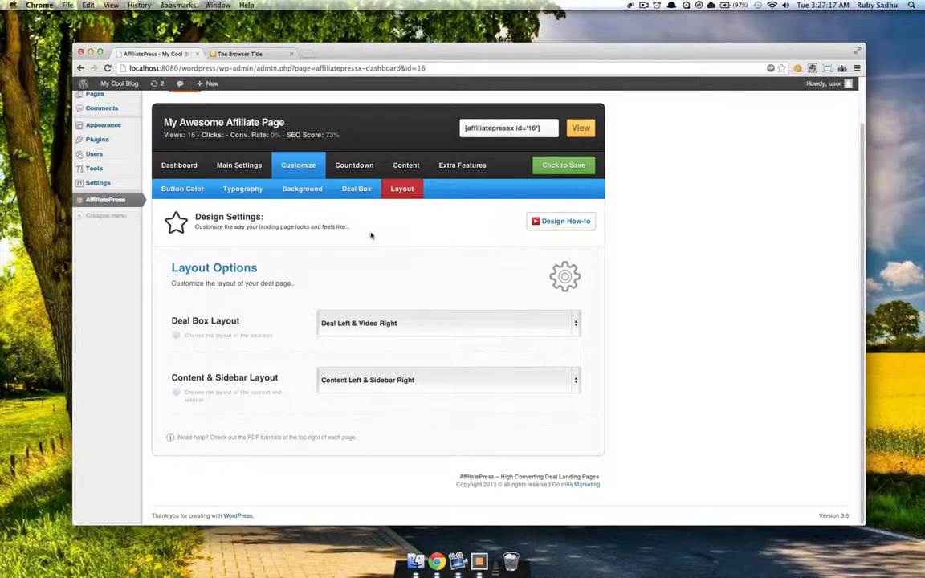
left_click(380, 321)
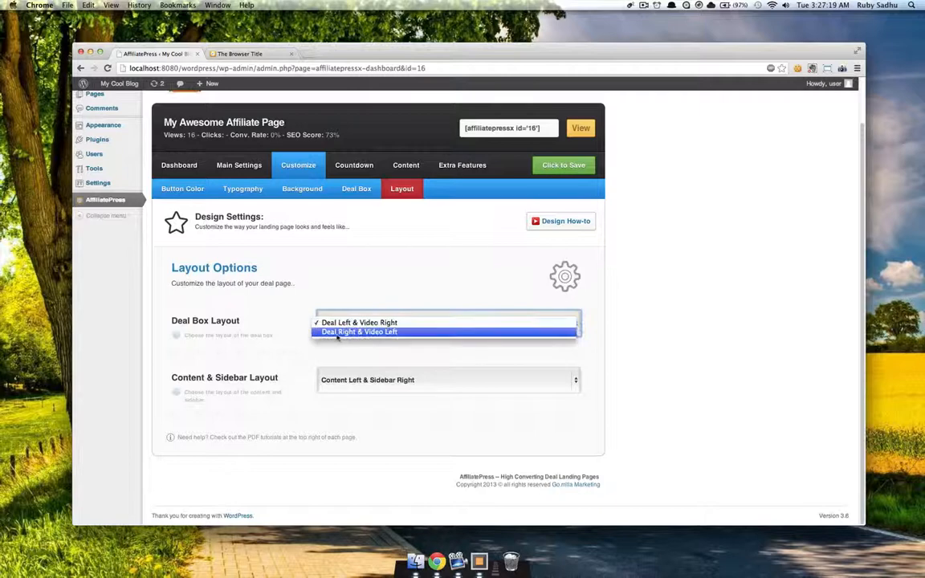
left_click(338, 332)
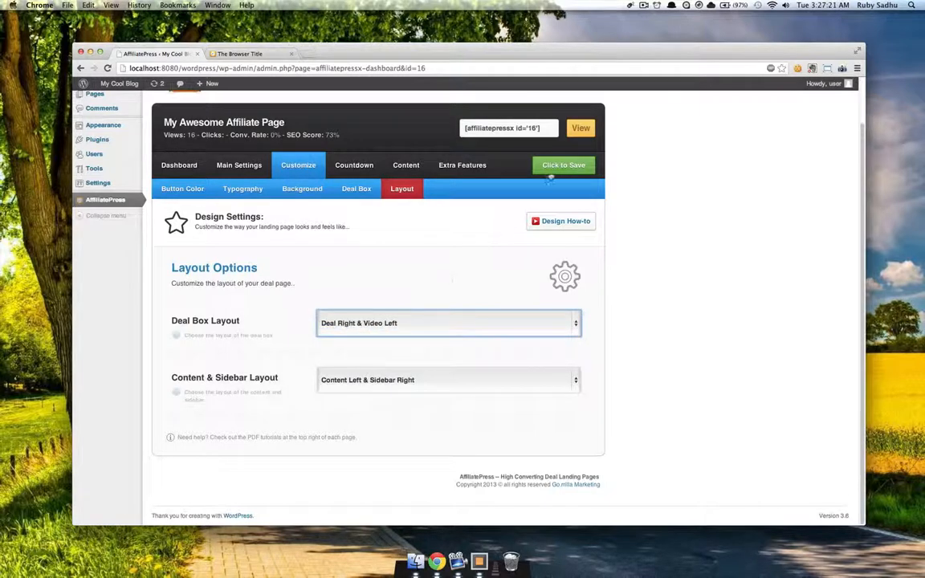
left_click(554, 166)
left_click(239, 54)
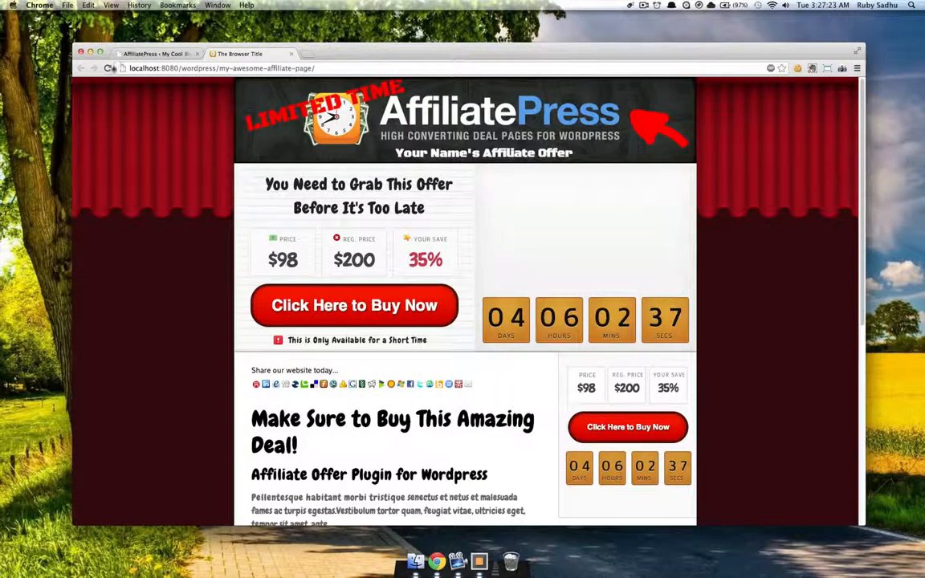
left_click(109, 68)
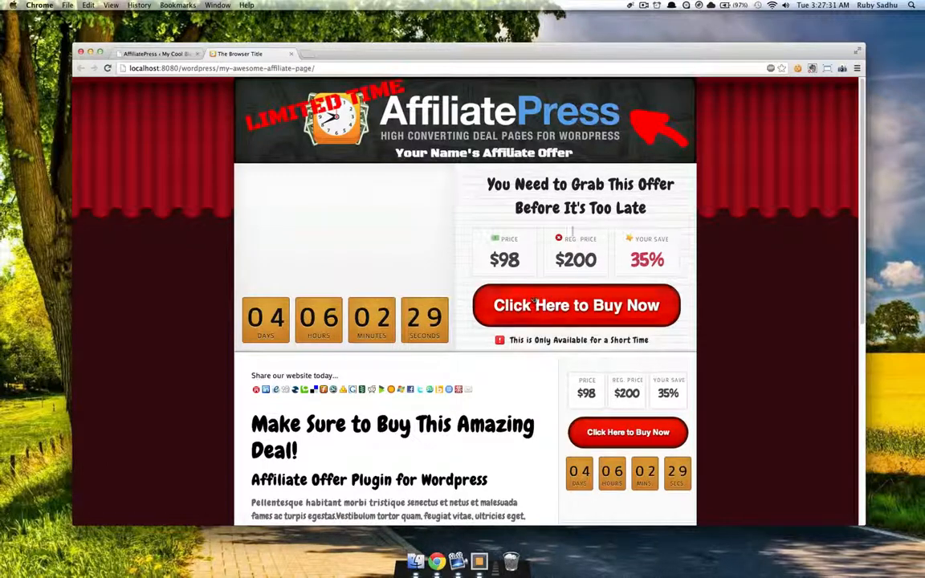
Set the Content & Sidebar Layout to Content Right & Sidebar Left and save the layout options
left_click(157, 54)
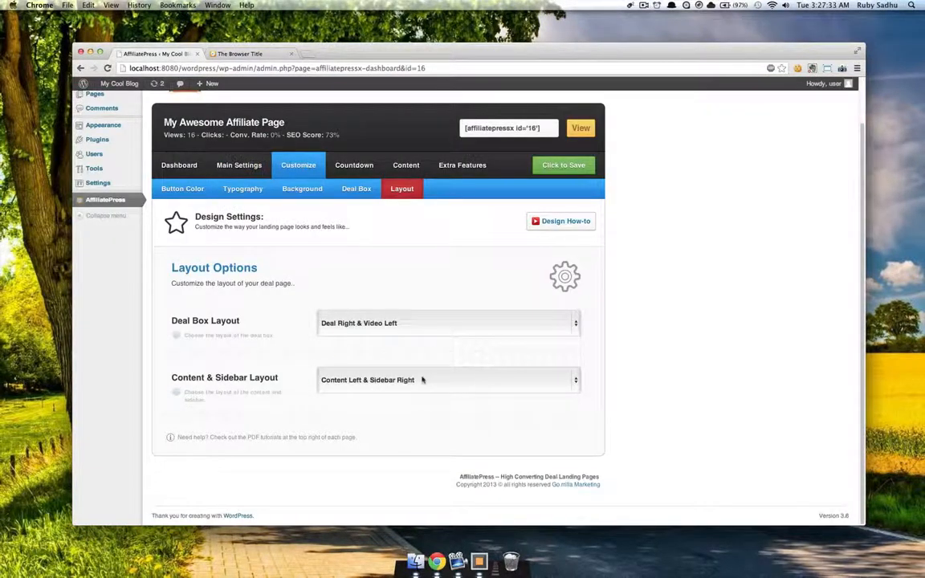
left_click(423, 379)
left_click(422, 389)
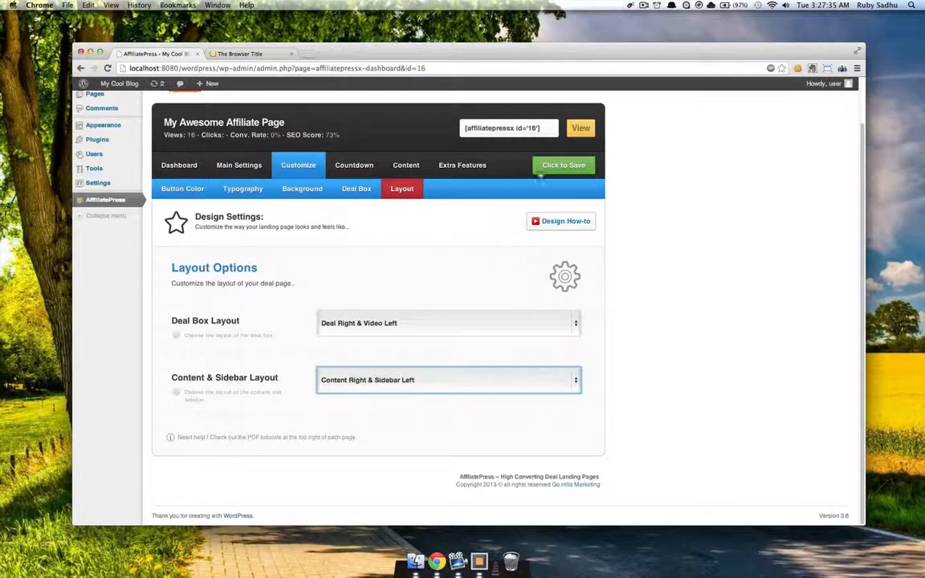
left_click(562, 164)
Reload the live landing page, review its content and sidebar arrangement, and return to the layout options
left_click(239, 54)
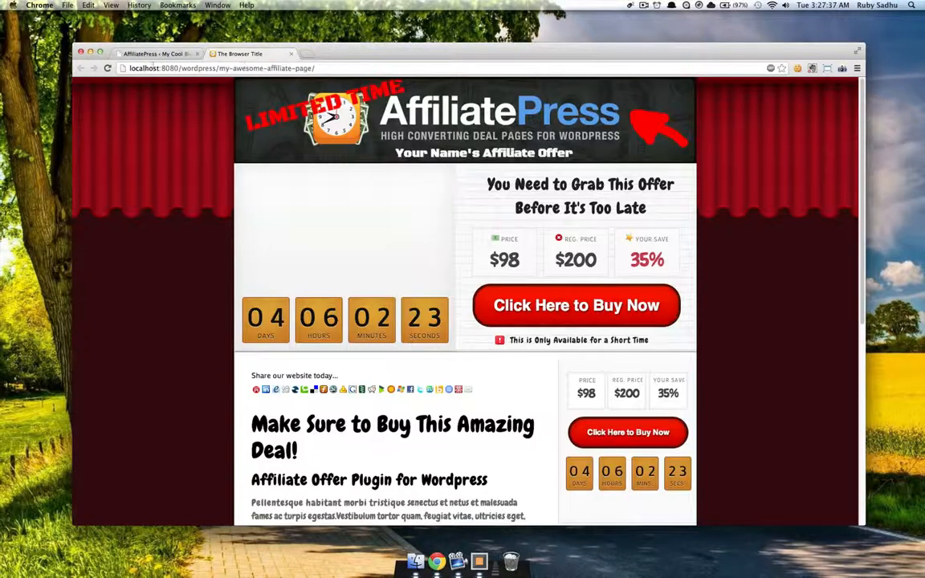
left_click(107, 68)
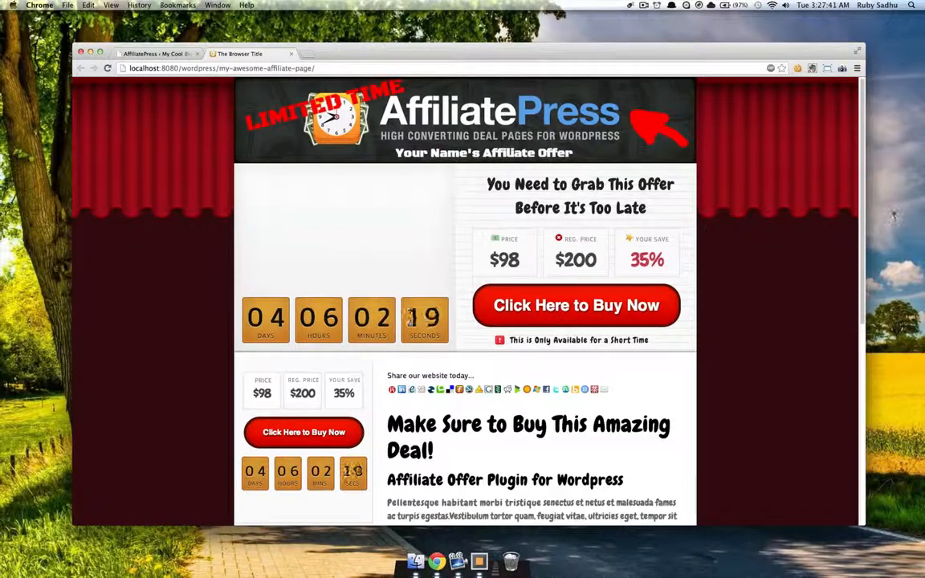
scroll(851, 176, "down", 10)
scroll(840, 175, "up", 10)
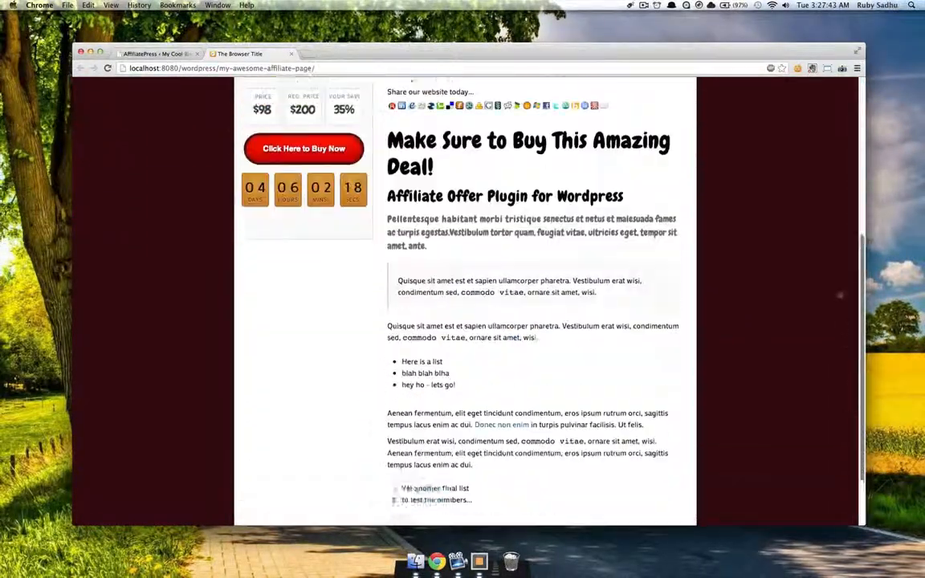
scroll(840, 175, "down", 1)
scroll(841, 175, "up", 1)
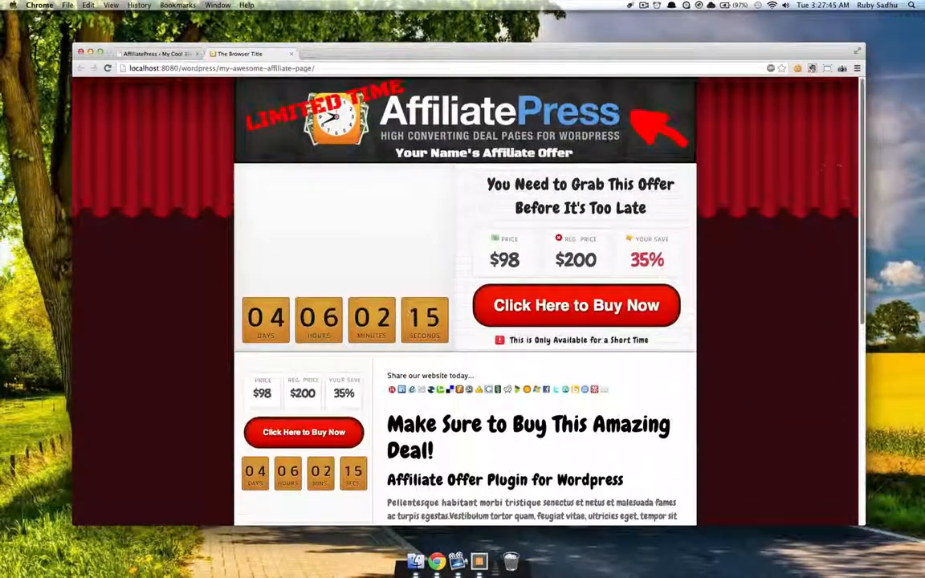
left_click(143, 54)
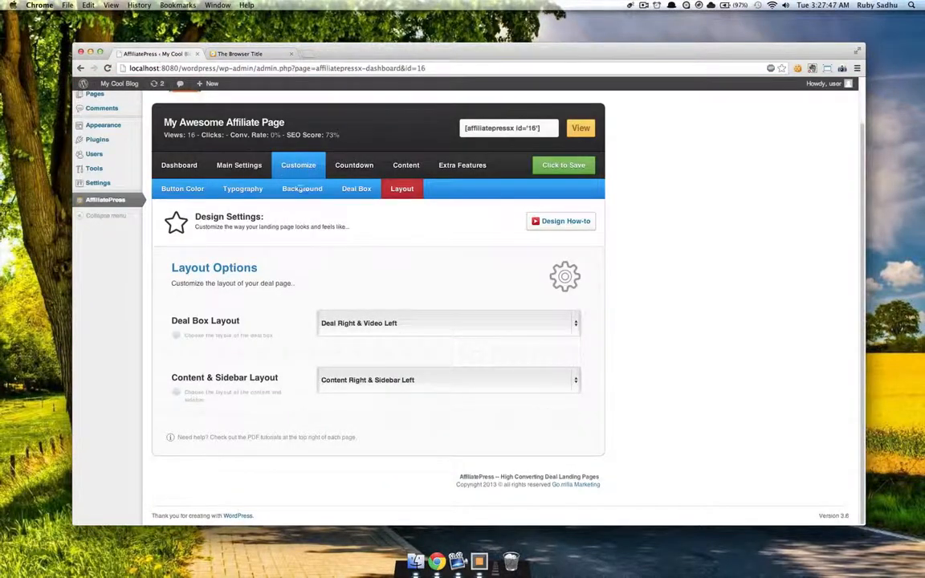